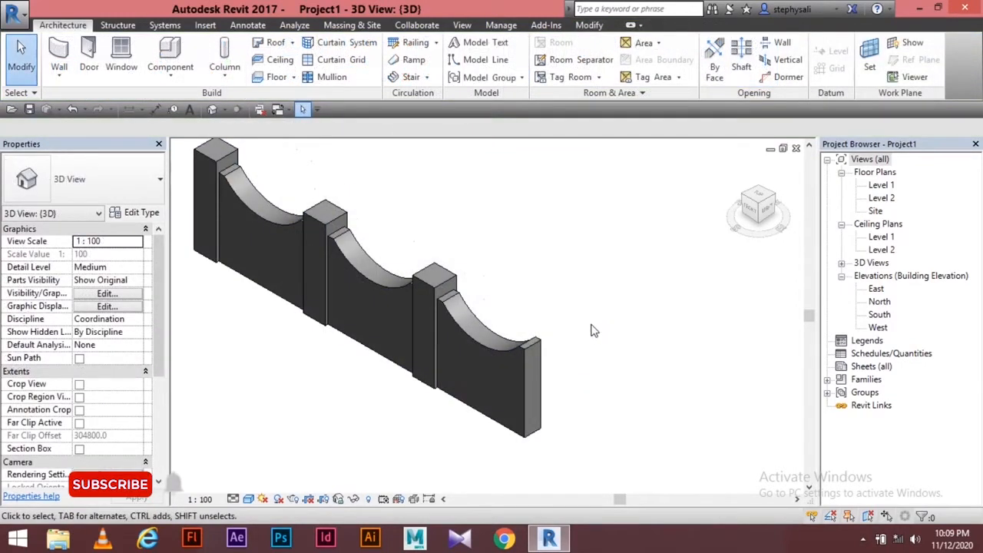
pyautogui.keyDown('shift'); pyautogui.moveTo(592, 330); pyautogui.dragTo(419, 217, button='middle'); pyautogui.keyUp('shift')
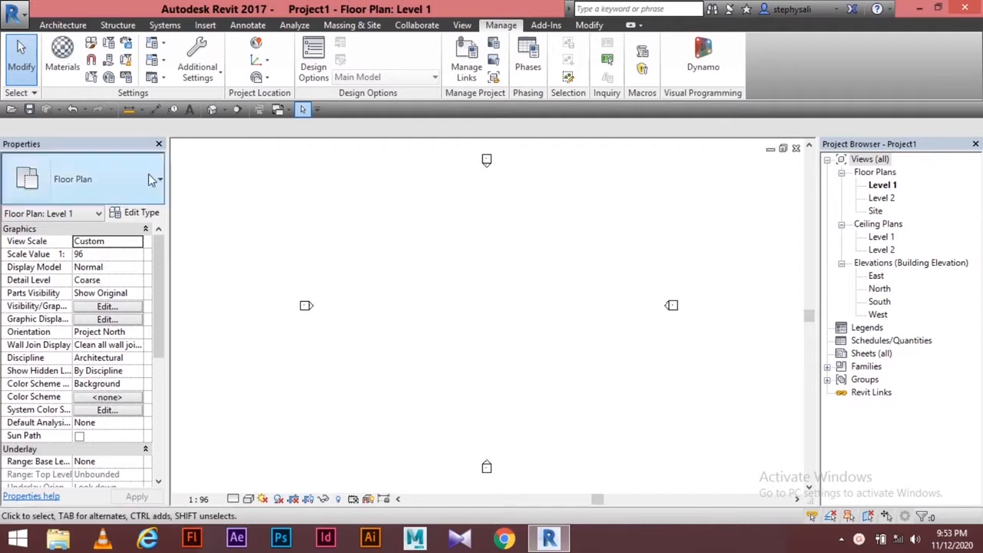
# Create a new family from the Metric Generic Model line based template in the English templates folder.
pyautogui.click(17, 18)
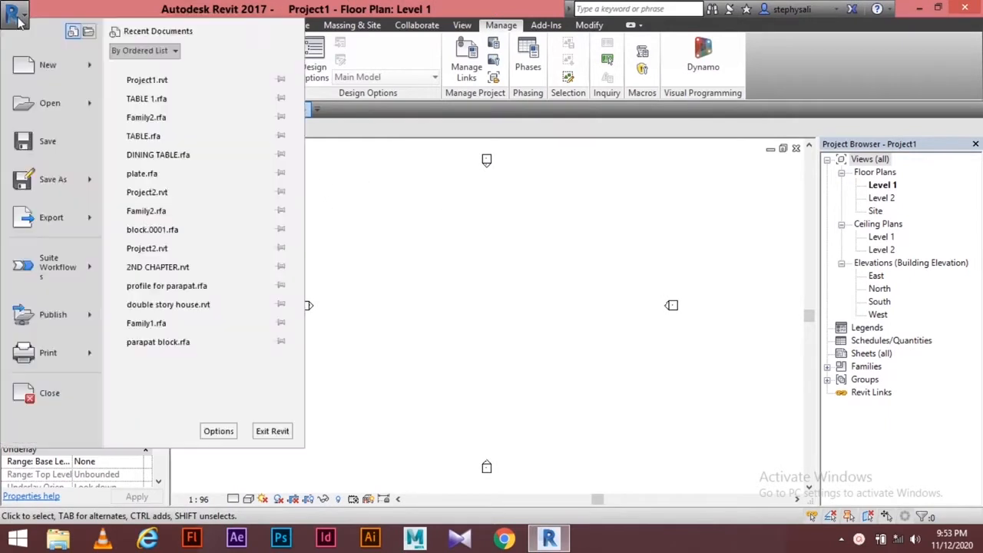
pyautogui.moveTo(40, 70)
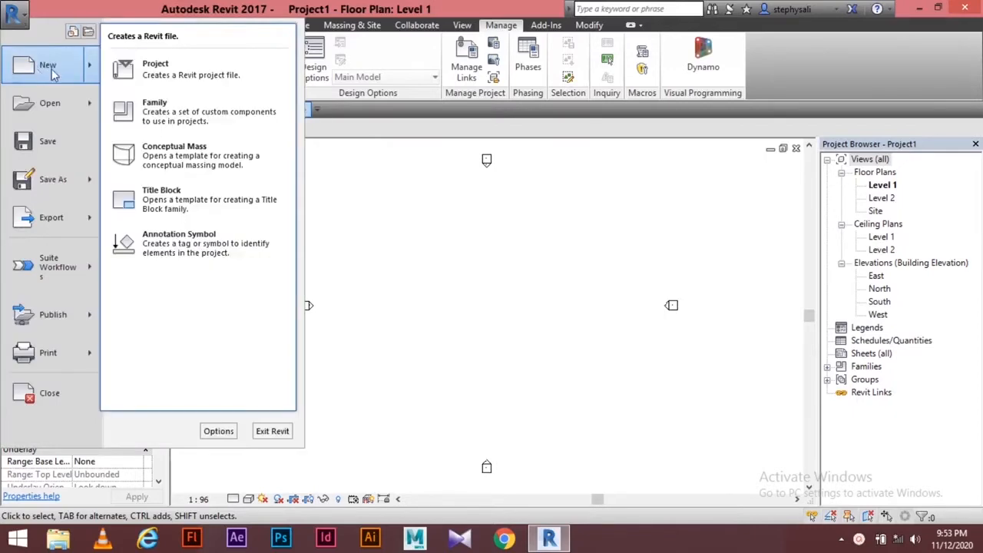
pyautogui.click(146, 100)
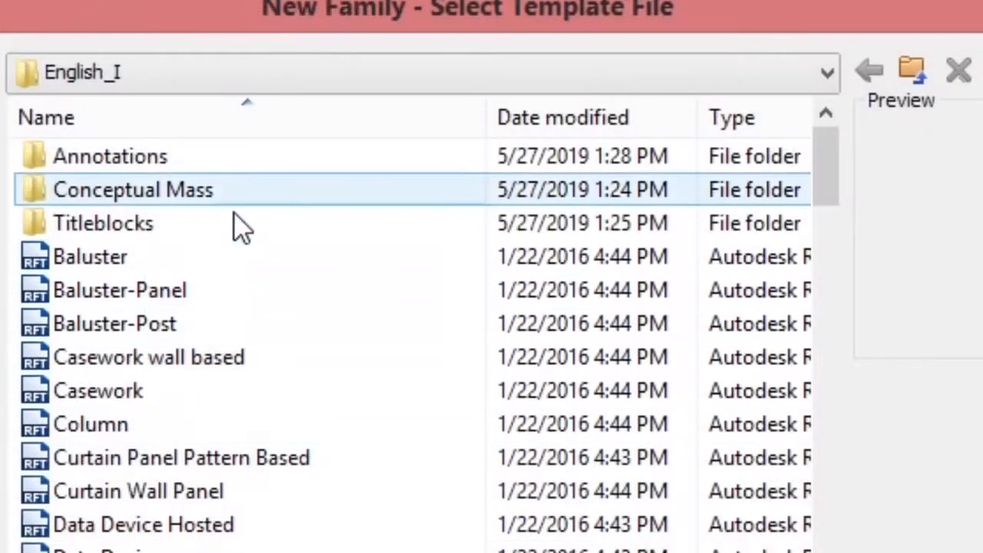
pyautogui.click(918, 83)
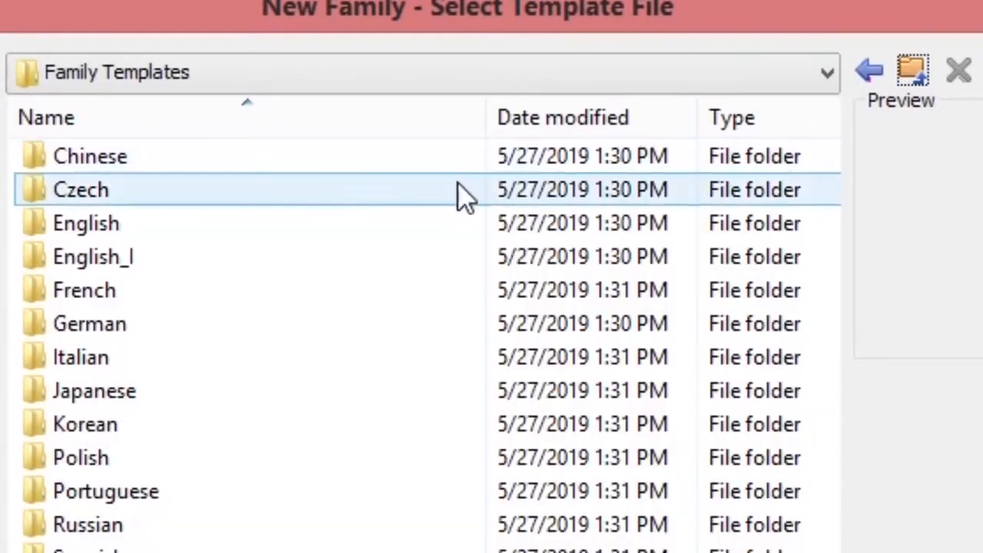
pyautogui.doubleClick(196, 231)
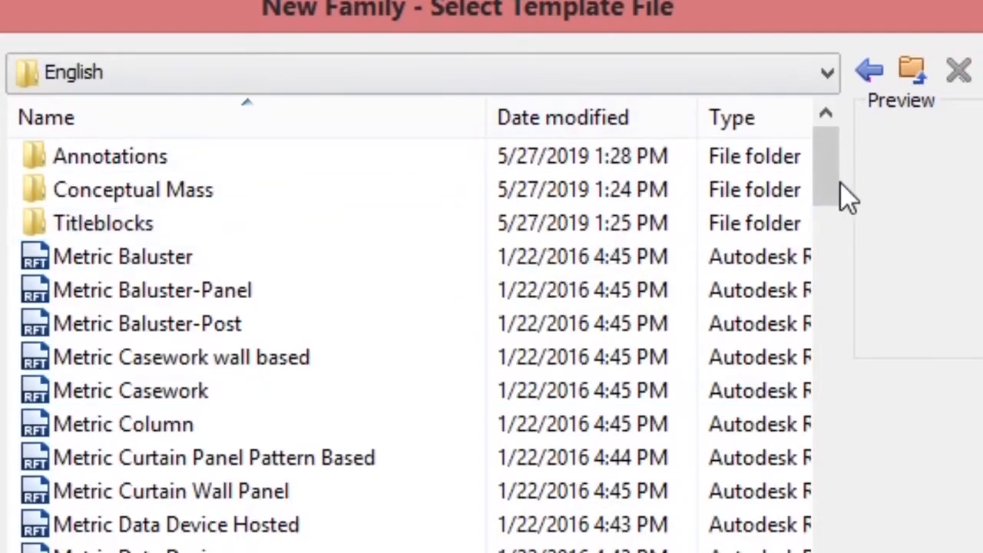
pyautogui.moveTo(844, 197)
pyautogui.mouseDown()
pyautogui.moveTo(831, 193)
pyautogui.moveTo(846, 265)
pyautogui.moveTo(845, 350)
pyautogui.mouseUp()
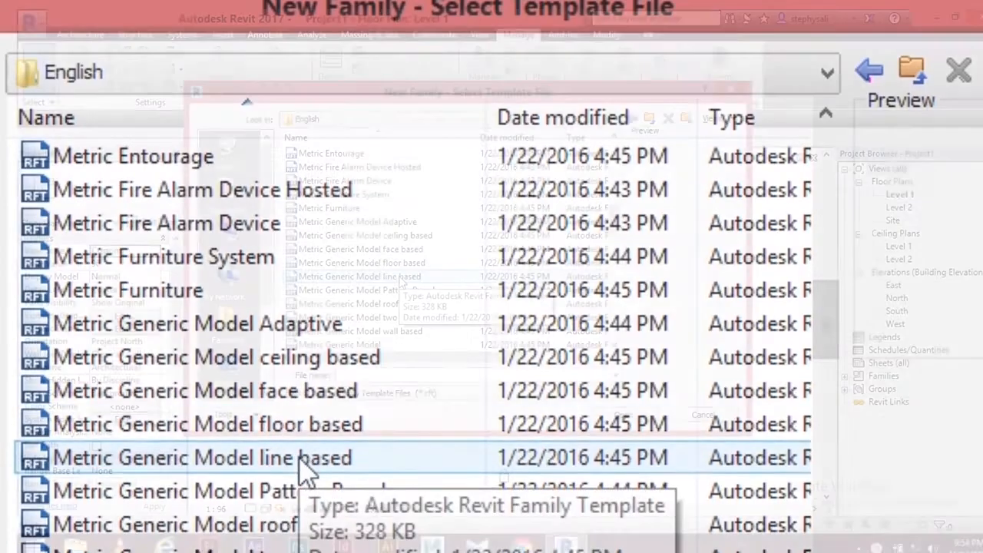
pyautogui.doubleClick(301, 459)
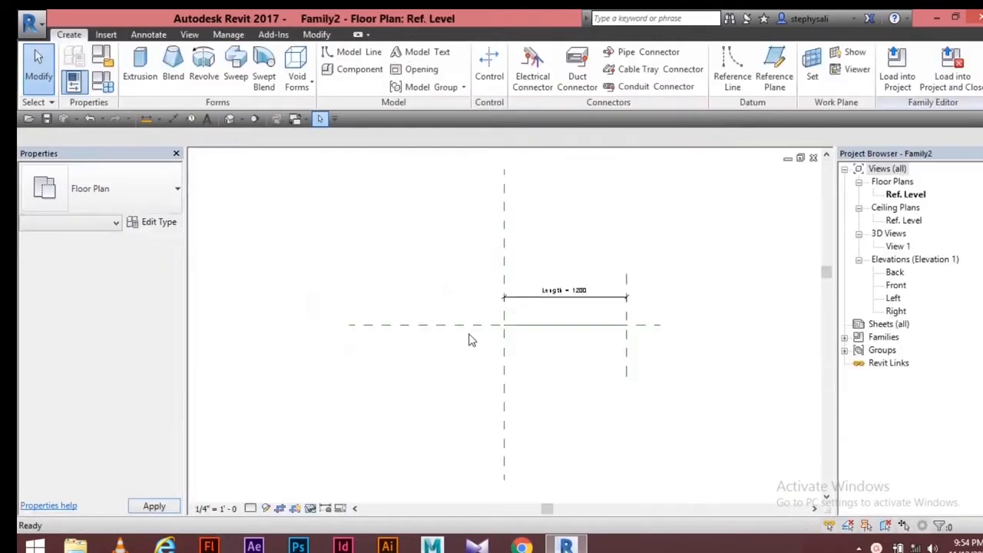
# Sketch a rectangle about 300 by 340 mm for a new extrusion, starting at the intersection of the left and horizontal reference planes.
pyautogui.scroll(4, 538, 334)
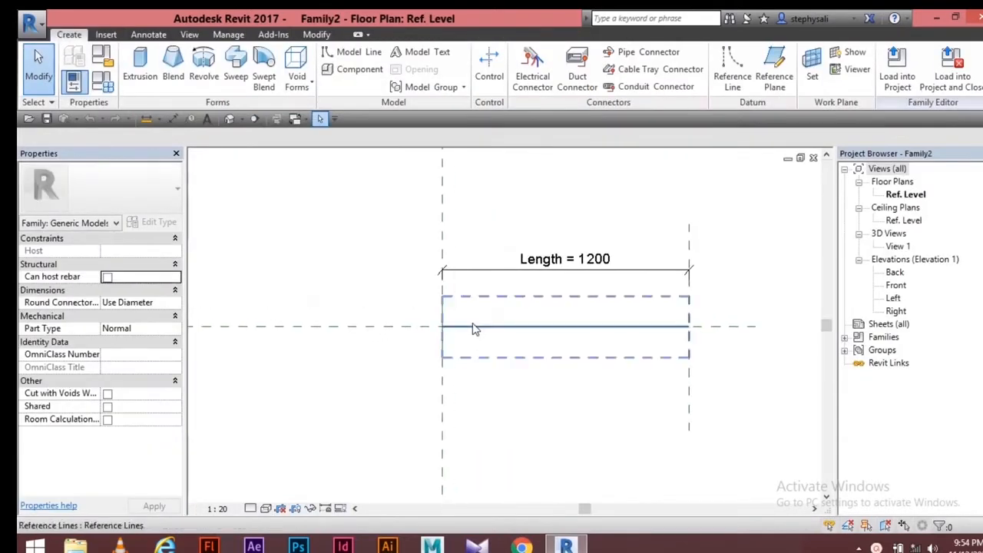
pyautogui.scroll(2, 475, 314)
pyautogui.moveTo(485, 324); pyautogui.dragTo(506, 314, button='middle')
pyautogui.scroll(-2, 484, 331)
pyautogui.moveTo(506, 350)
pyautogui.mouseDown(button='middle')
pyautogui.moveTo(496, 356)
pyautogui.moveTo(491, 344)
pyautogui.mouseUp(button='middle')
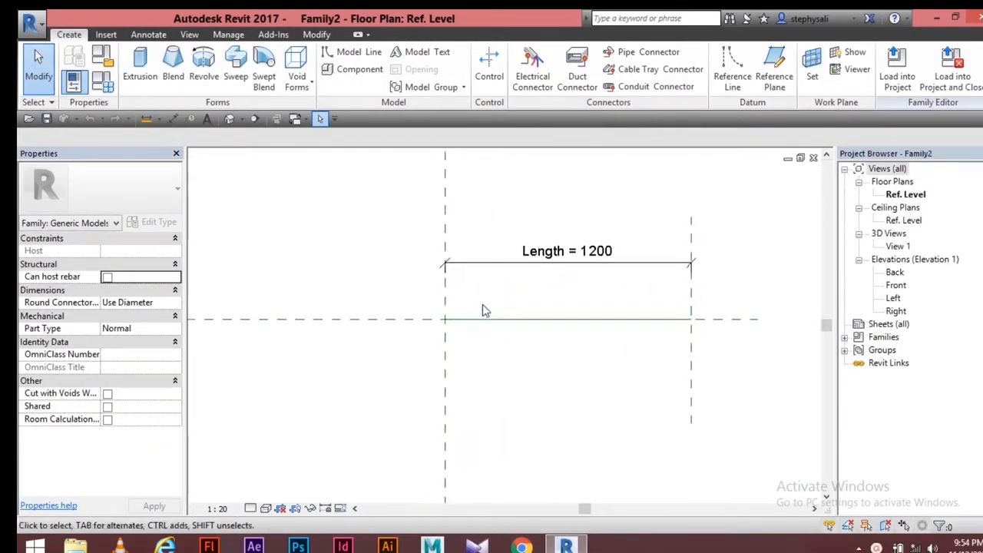
pyautogui.moveTo(483, 305); pyautogui.dragTo(458, 290, button='middle')
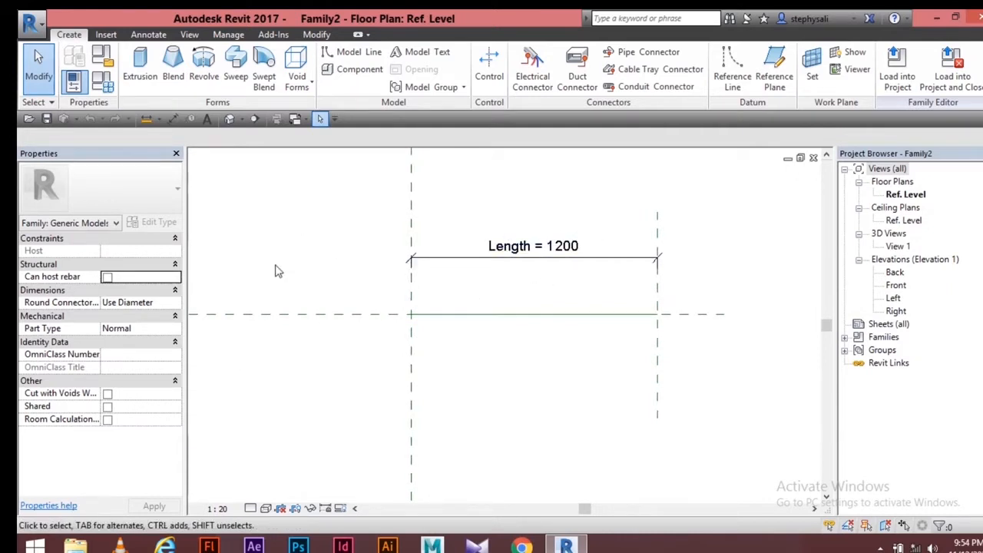
pyautogui.moveTo(278, 271); pyautogui.dragTo(301, 256, button='middle')
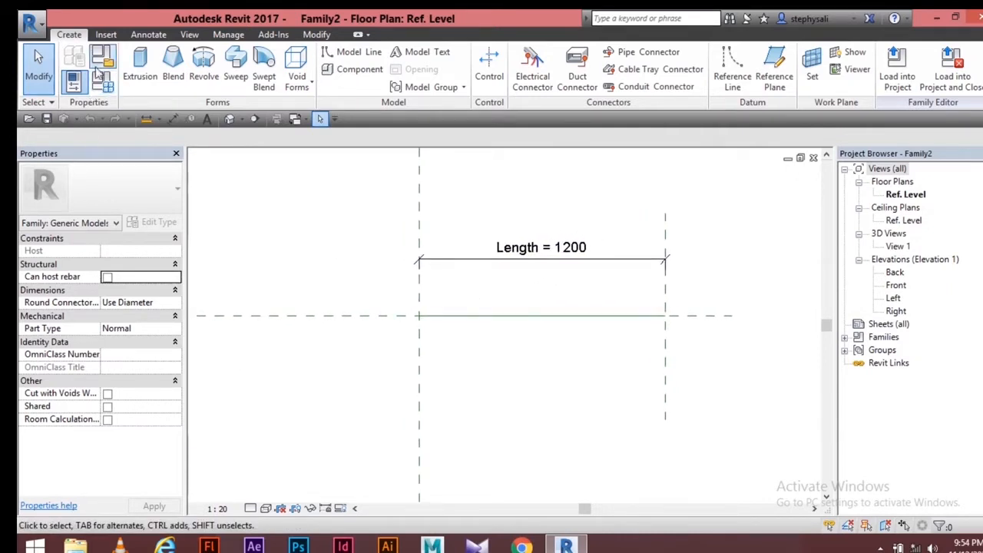
pyautogui.click(139, 69)
pyautogui.click(558, 56)
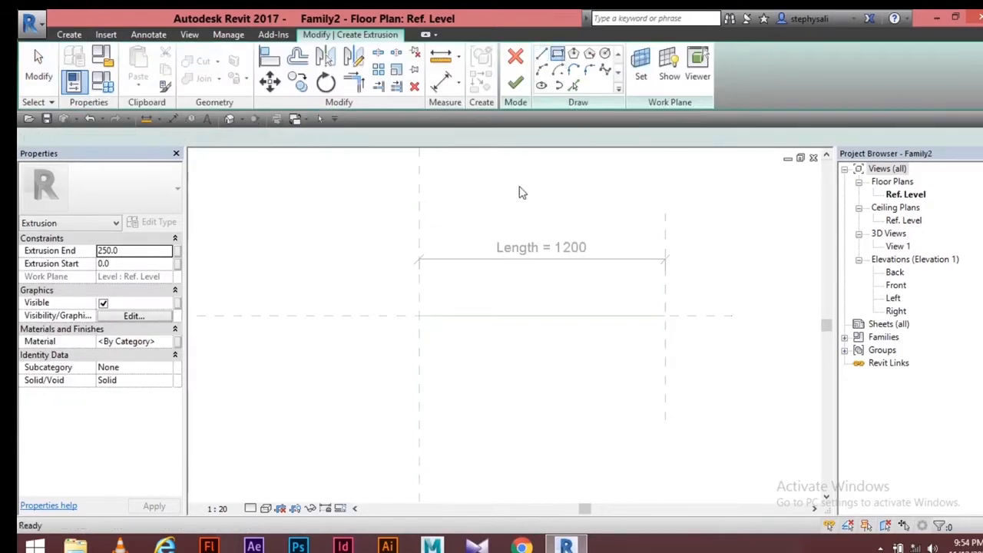
pyautogui.click(420, 315)
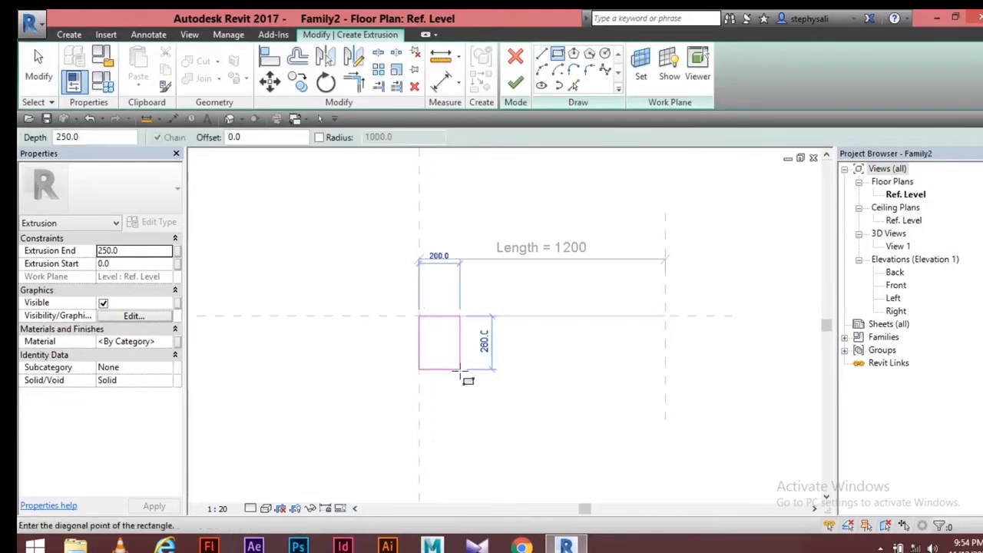
pyautogui.click(480, 384)
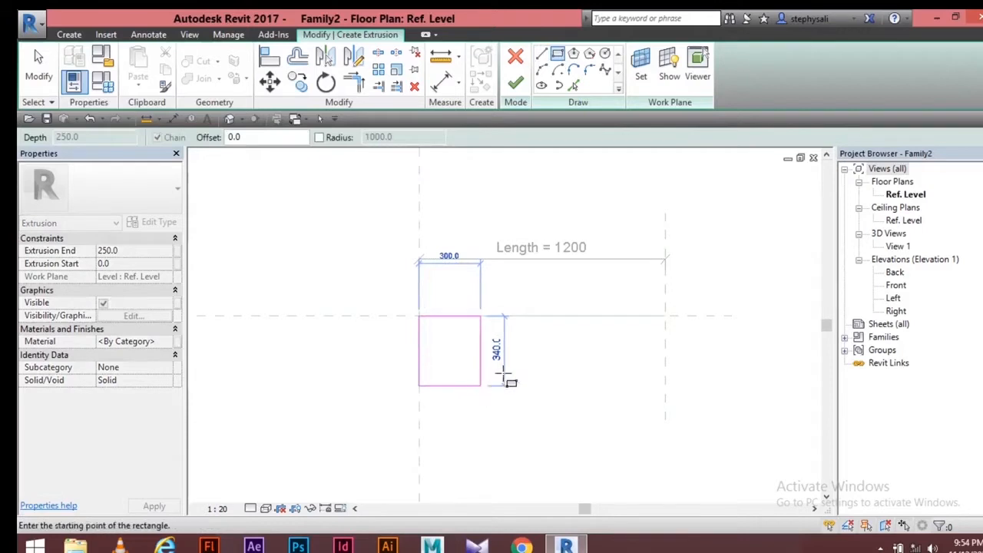
pyautogui.click(51, 83)
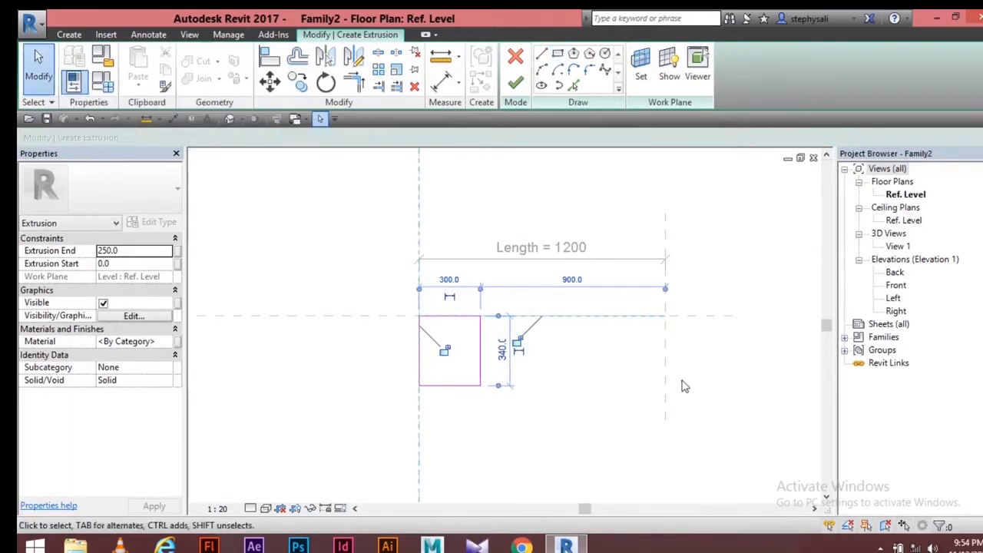
# Set the sketched rectangle's height and width to 200 mm each.
pyautogui.click(456, 385)
pyautogui.click(382, 351)
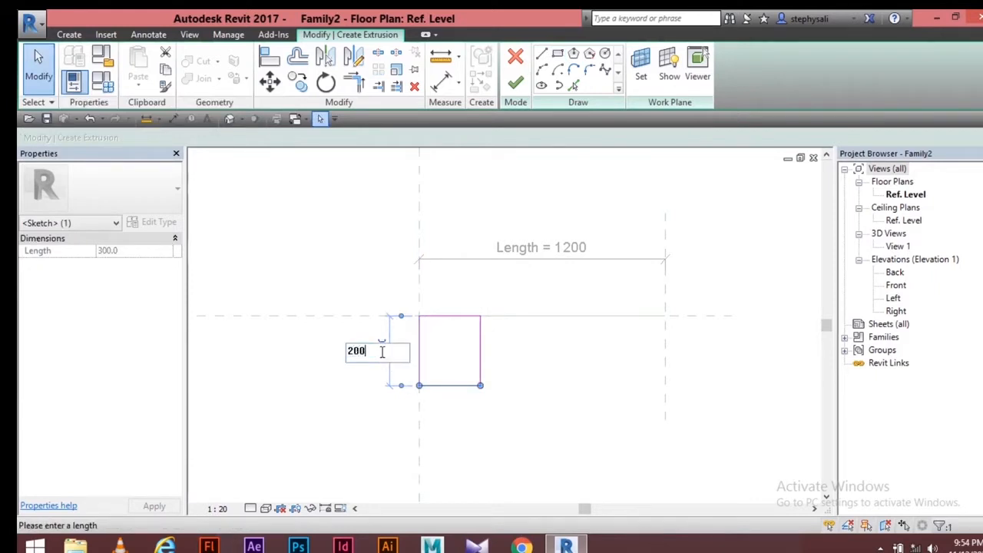
pyautogui.press('Return')
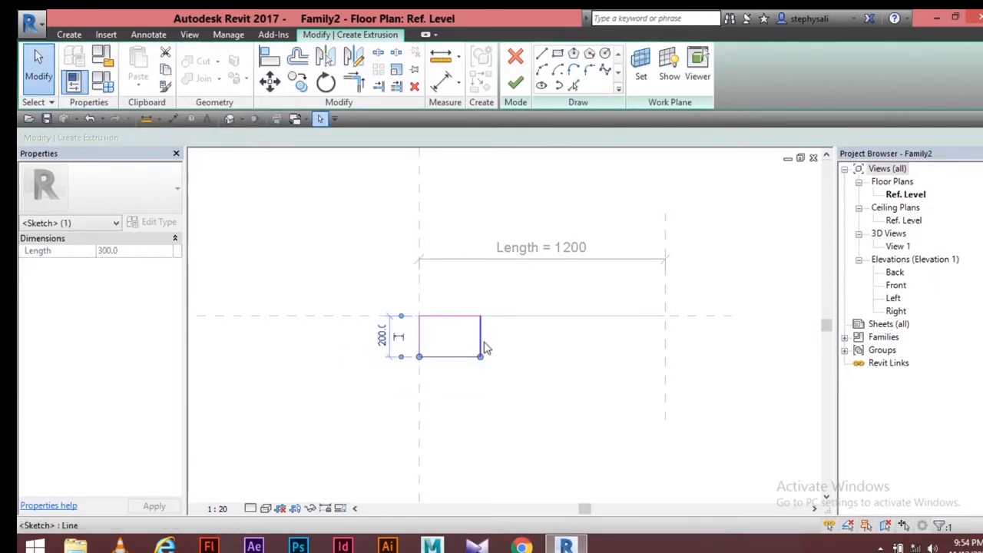
pyautogui.click(483, 345)
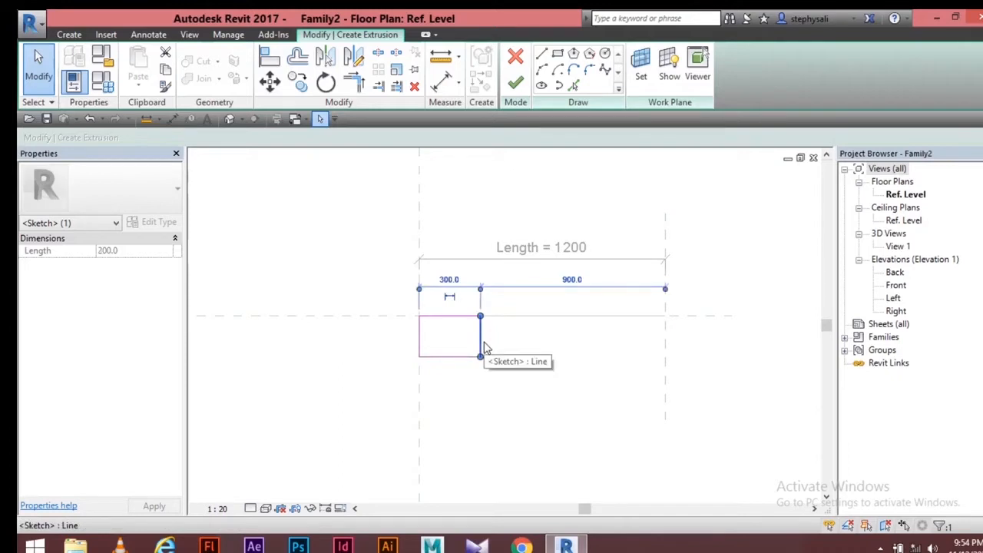
pyautogui.click(451, 280)
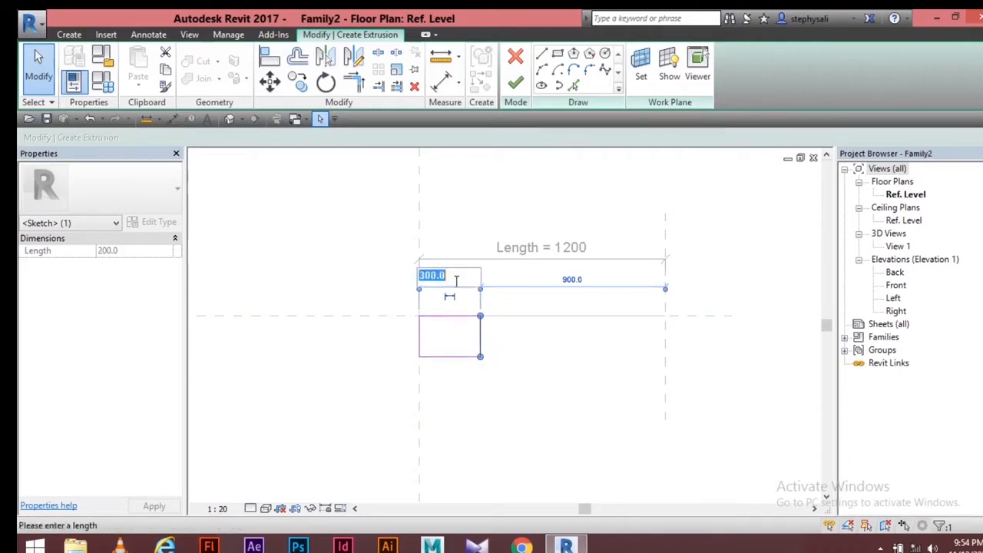
pyautogui.press('Return')
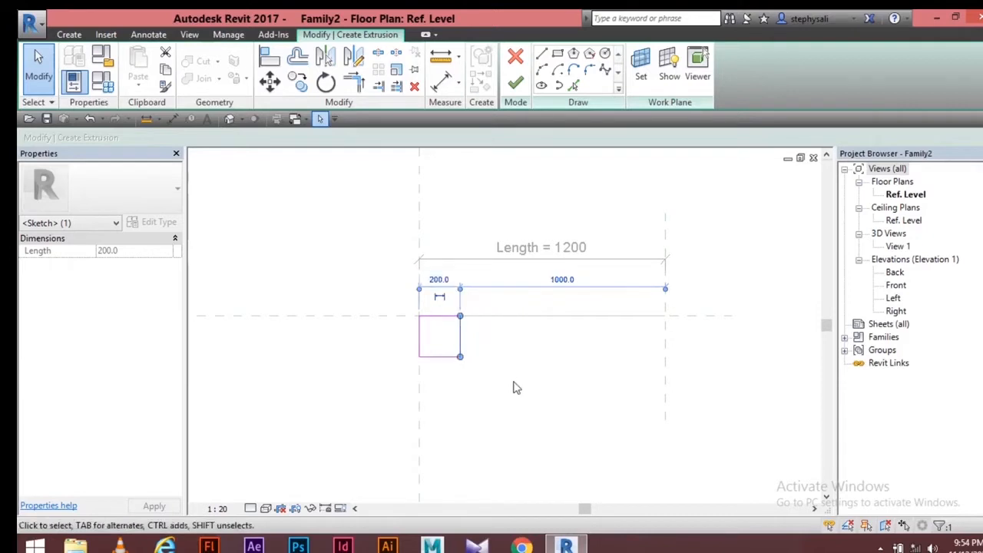
pyautogui.click(514, 386)
# Set the Extrusion End to 800 and finish the square post extrusion.
pyautogui.scroll(2, 445, 365)
pyautogui.moveTo(446, 364); pyautogui.dragTo(493, 460, button='middle')
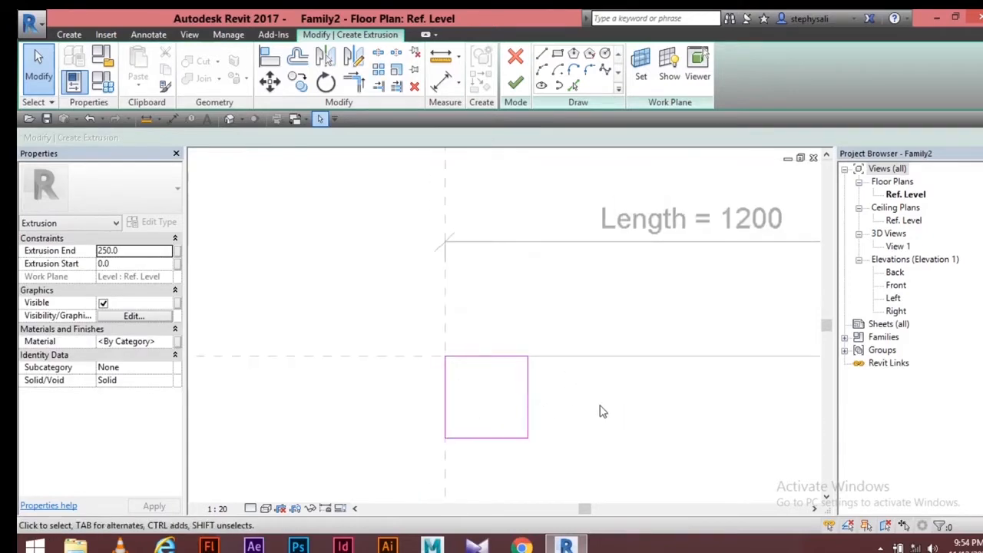
pyautogui.click(132, 254)
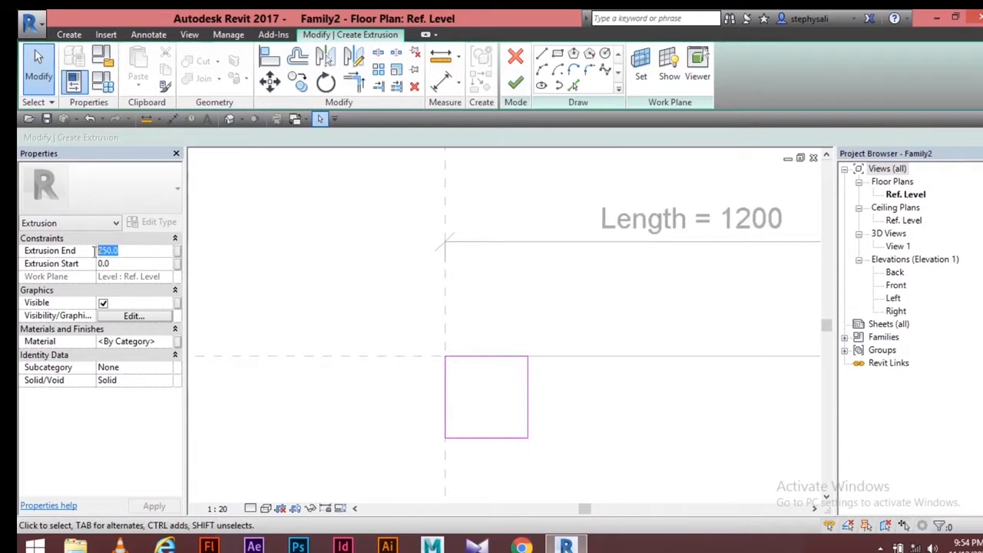
pyautogui.write('80')
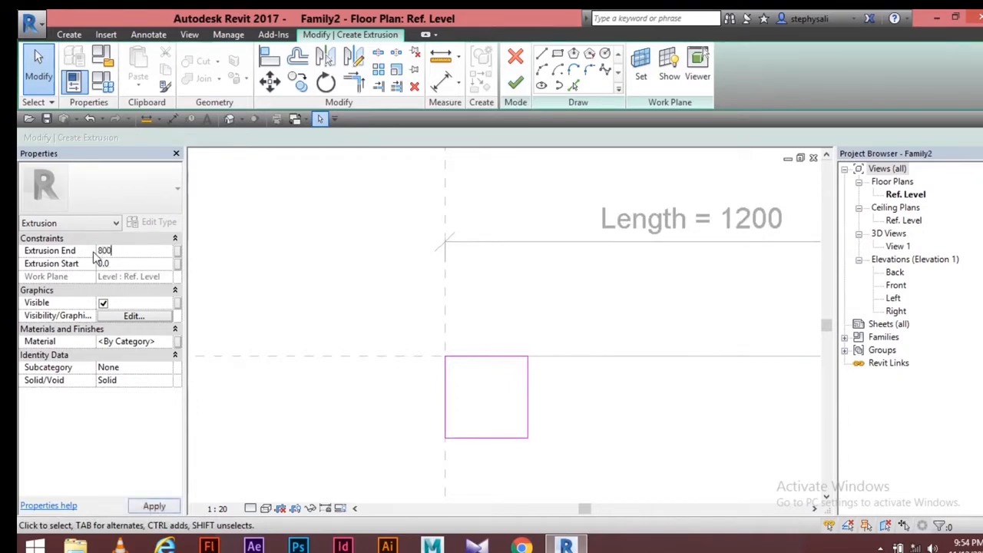
pyautogui.click(516, 85)
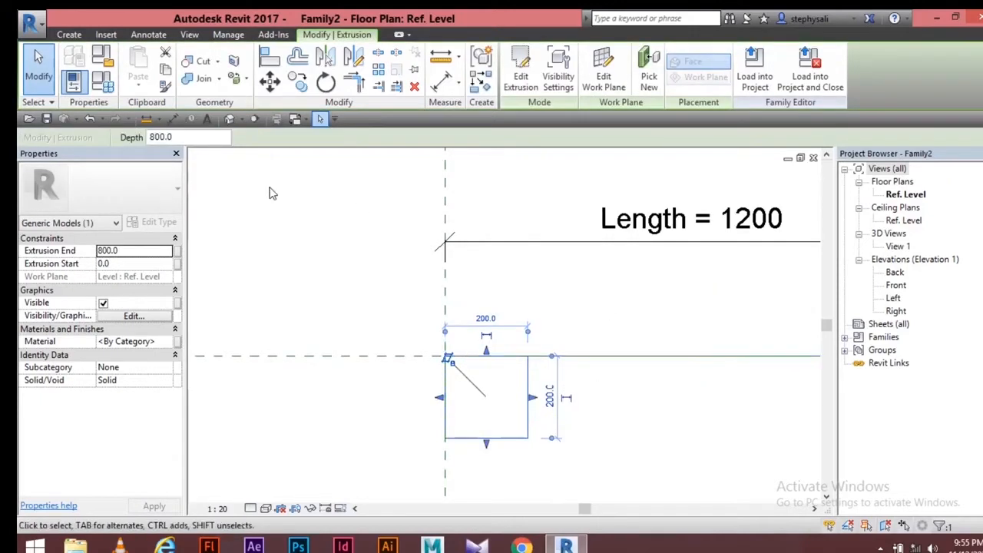
# Move the post so the midpoint of its left edge sits on the reference plane intersection, centring it on the reference line.
pyautogui.click(269, 81)
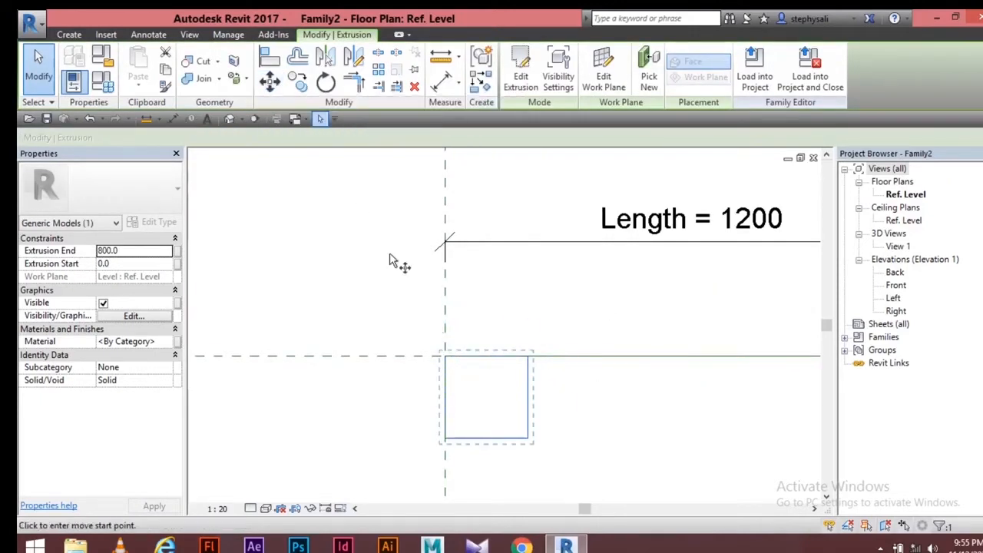
pyautogui.click(446, 398)
pyautogui.click(443, 355)
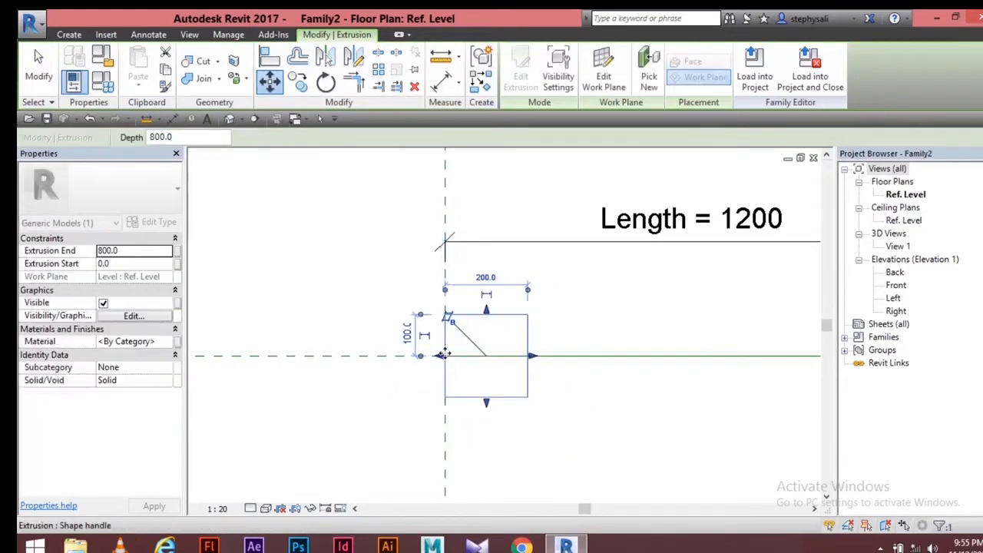
pyautogui.click(568, 416)
# Open the default 3D view to inspect the post extrusion.
pyautogui.moveTo(574, 417); pyautogui.dragTo(478, 410, button='middle')
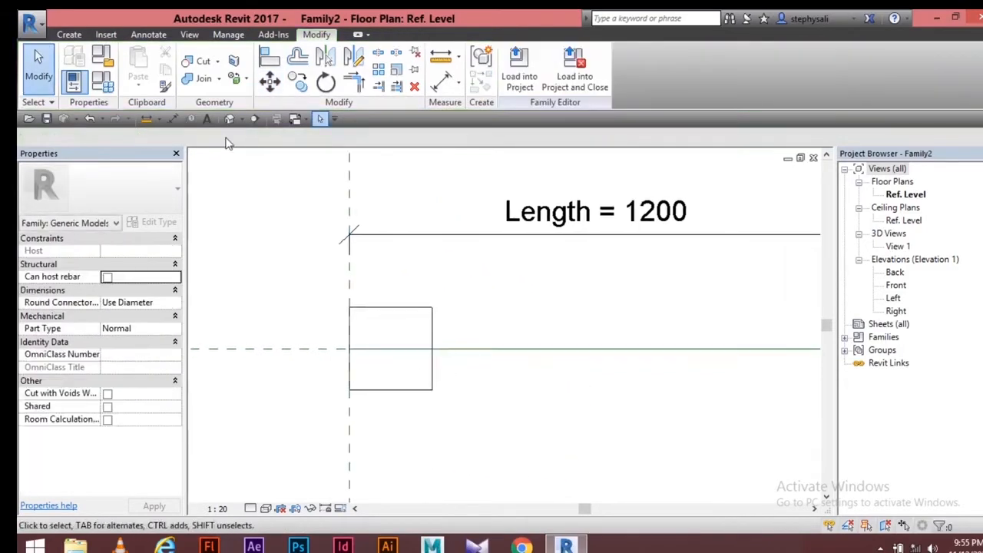
pyautogui.click(188, 34)
pyautogui.click(147, 63)
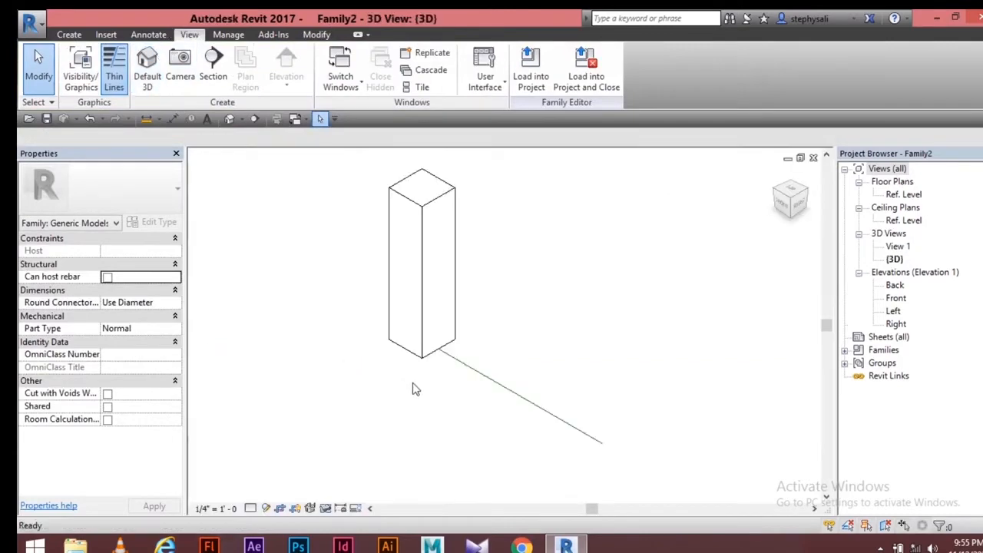
pyautogui.moveTo(528, 238); pyautogui.dragTo(495, 266, button='middle')
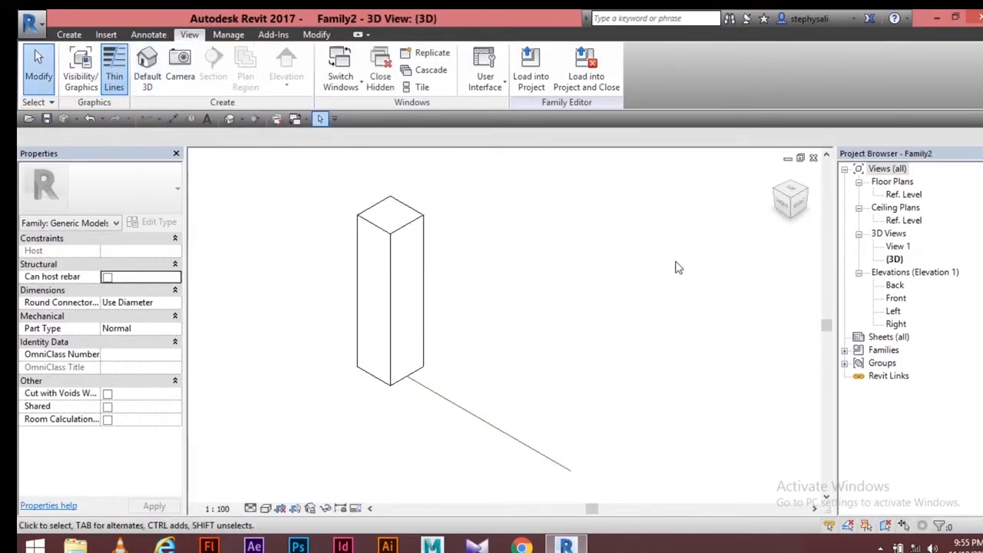
# Return to the Ref. Level floor plan and start a new extrusion for the panel beside the square post.
pyautogui.doubleClick(904, 195)
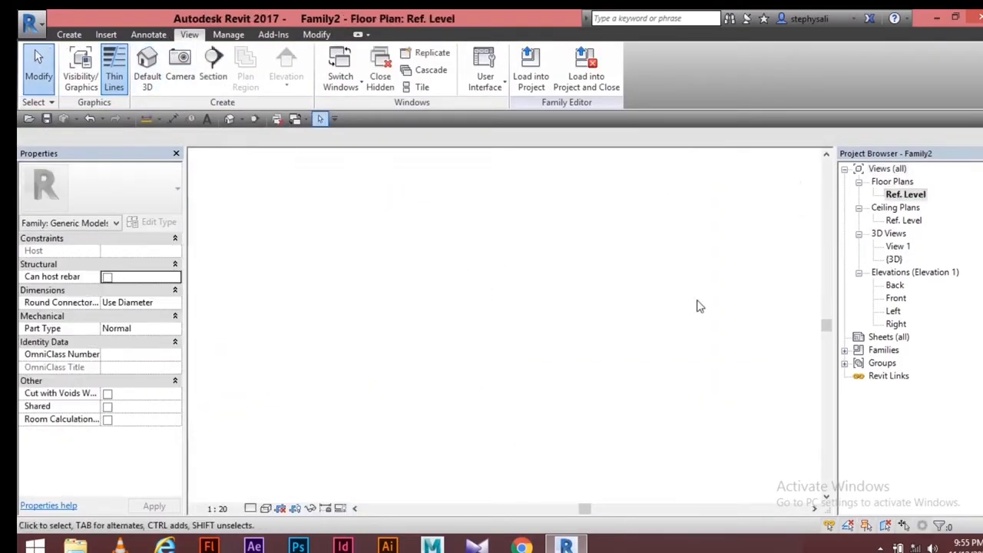
pyautogui.scroll(5, 697, 303)
pyautogui.scroll(-2, 495, 304)
pyautogui.scroll(3, 494, 305)
pyautogui.moveTo(499, 313); pyautogui.dragTo(510, 321, button='middle')
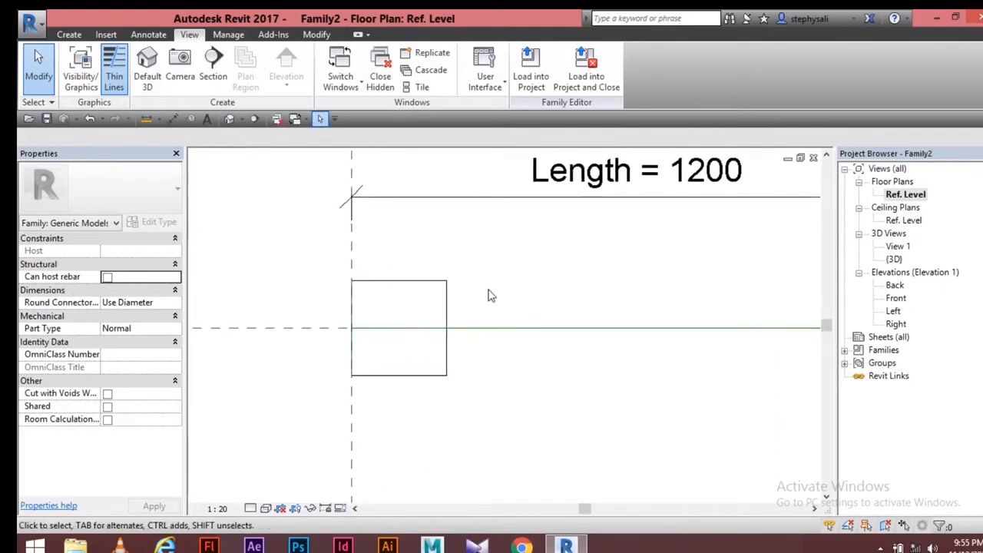
pyautogui.moveTo(227, 275); pyautogui.dragTo(234, 271, button='middle')
pyautogui.click(69, 35)
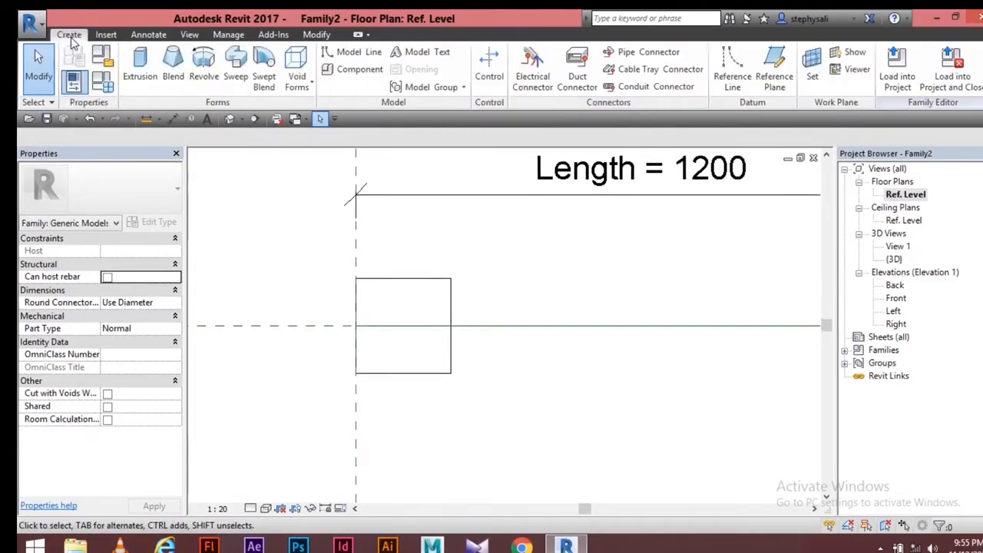
pyautogui.click(138, 71)
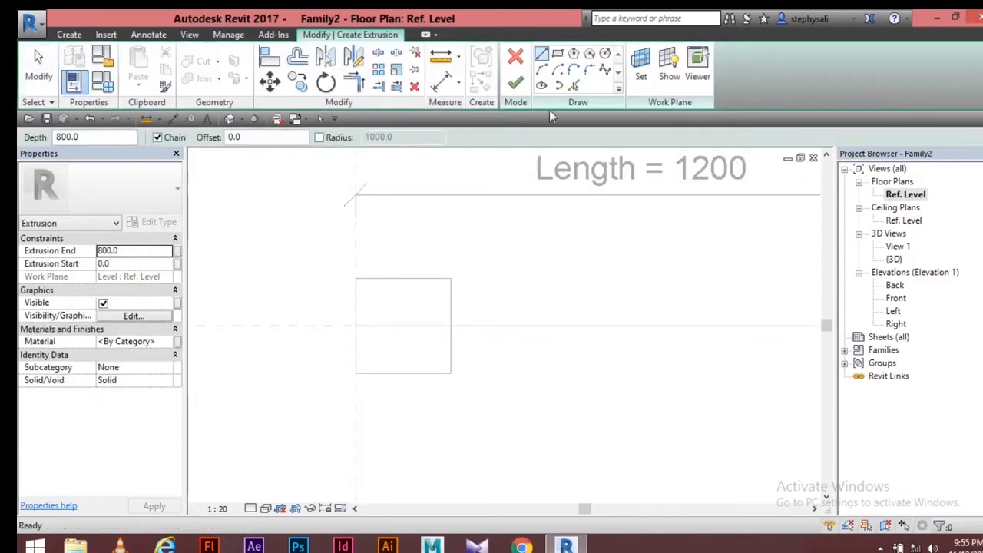
# Set the work plane by picking the Center (Front/Back) reference plane and open the Elevation: Front view for sketching.
pyautogui.click(641, 67)
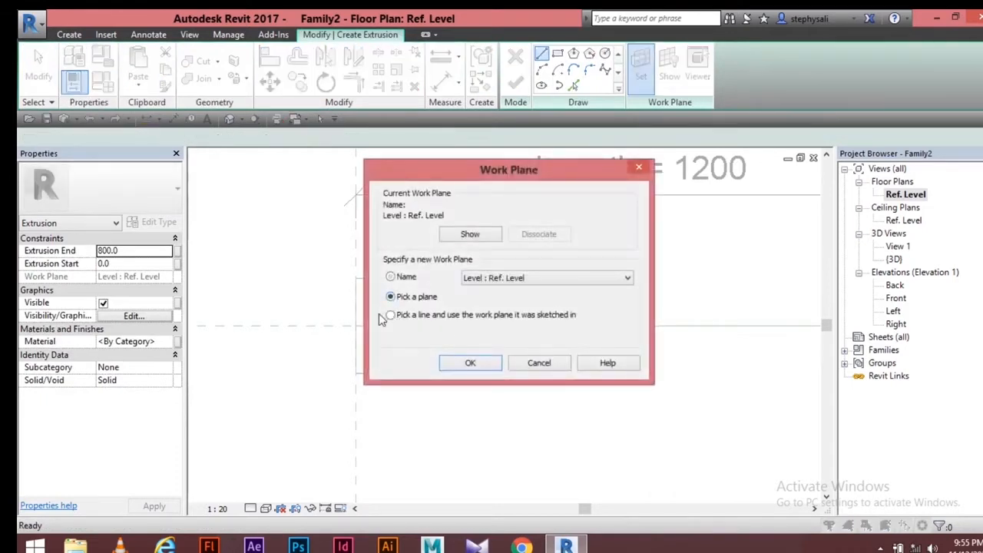
pyautogui.click(461, 363)
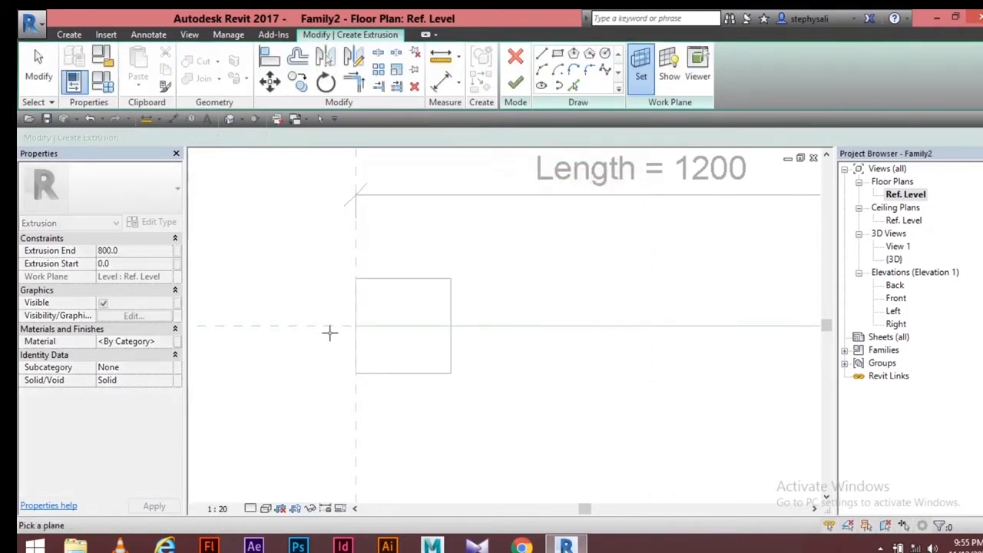
pyautogui.click(329, 327)
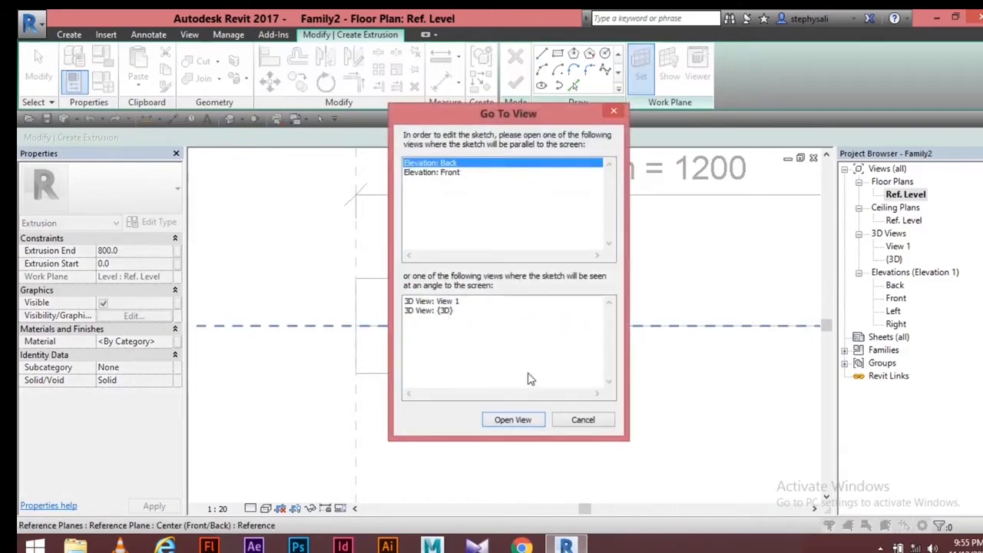
pyautogui.click(449, 173)
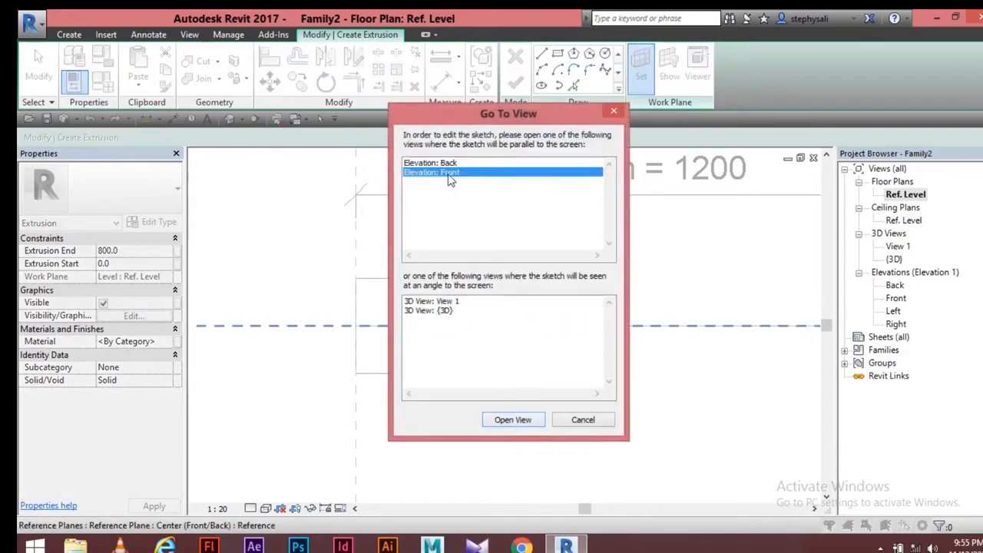
pyautogui.click(520, 424)
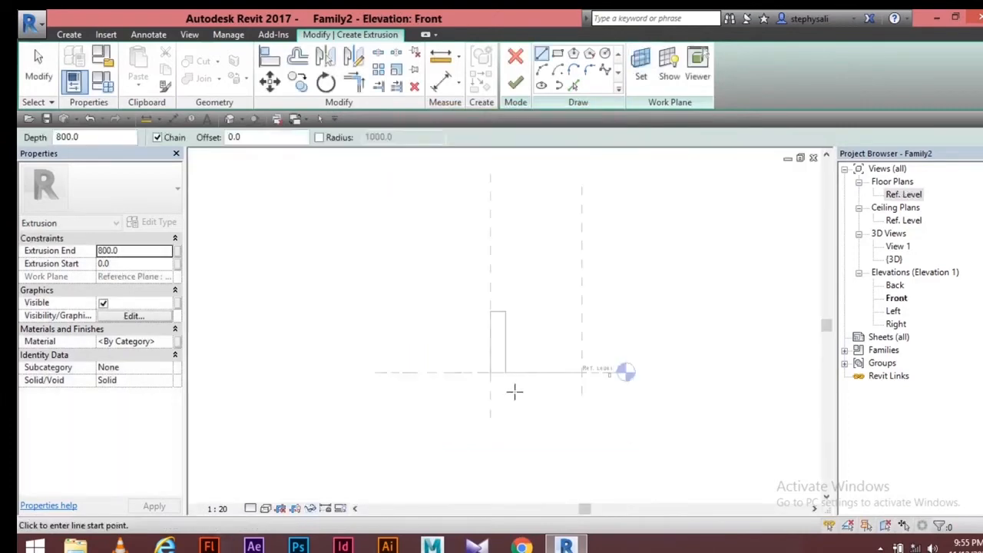
# Sketch a 700 mm vertical line up the post's inner edge from its base, continued by a 50 mm horizontal line away from the post.
pyautogui.moveTo(516, 335); pyautogui.dragTo(510, 344, button='middle')
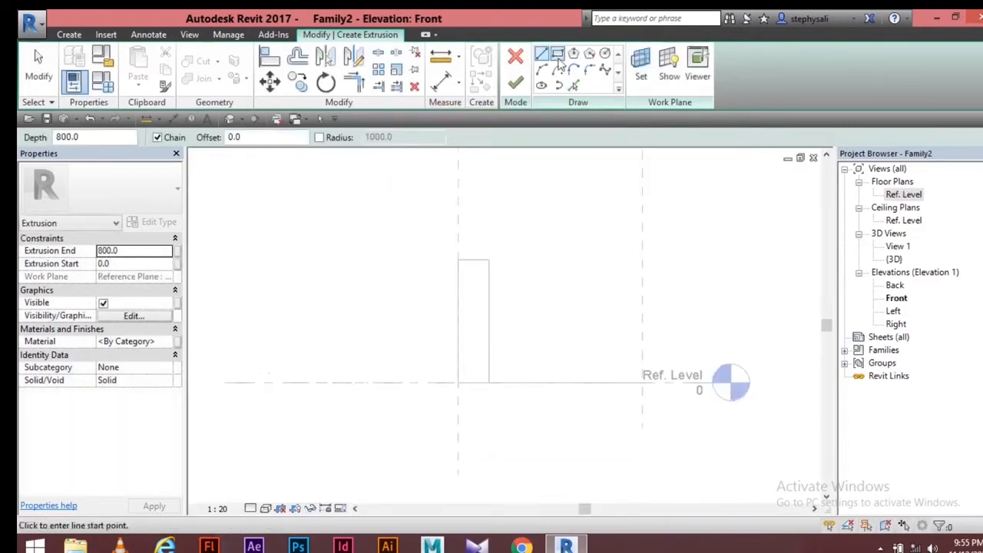
pyautogui.click(489, 383)
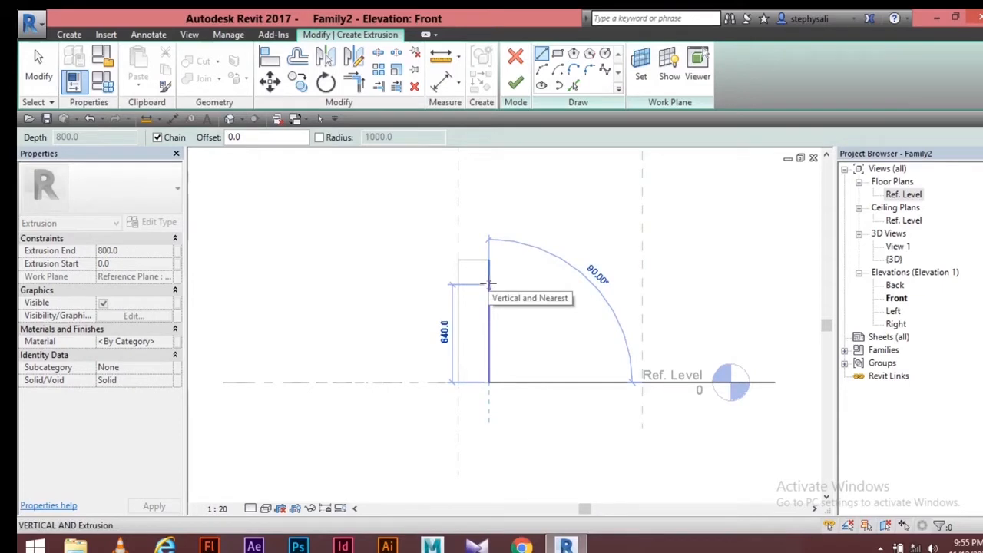
pyautogui.write('7')
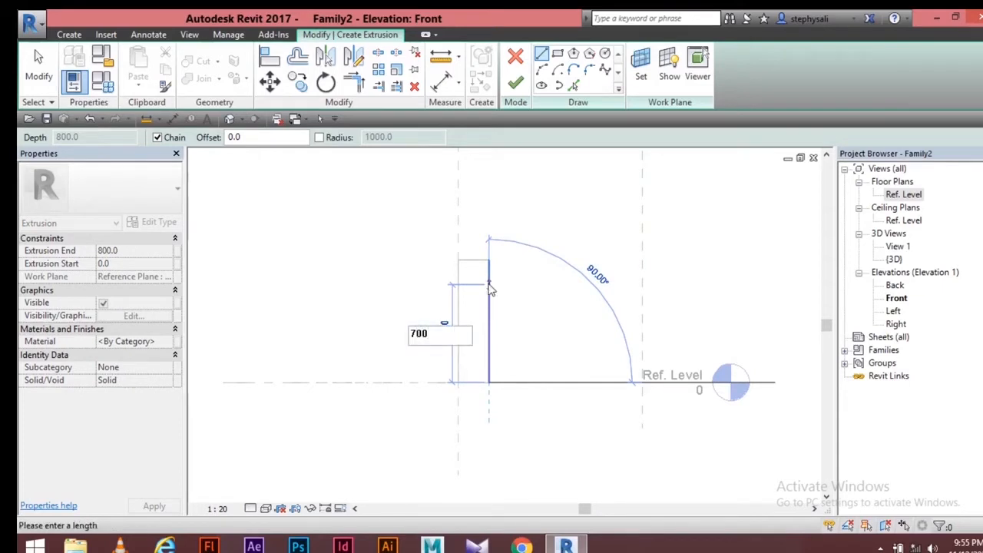
pyautogui.write('00')
pyautogui.press('Return')
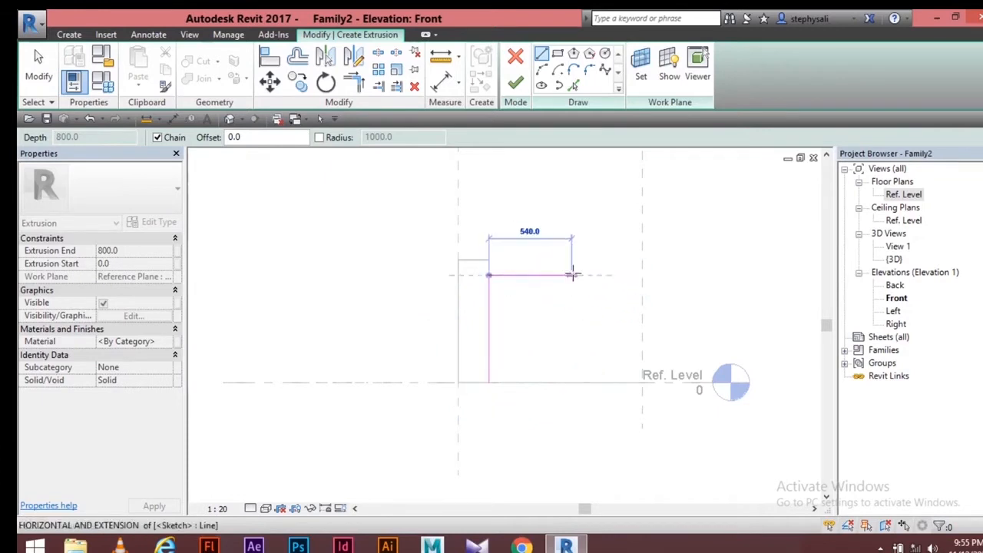
pyautogui.write('5')
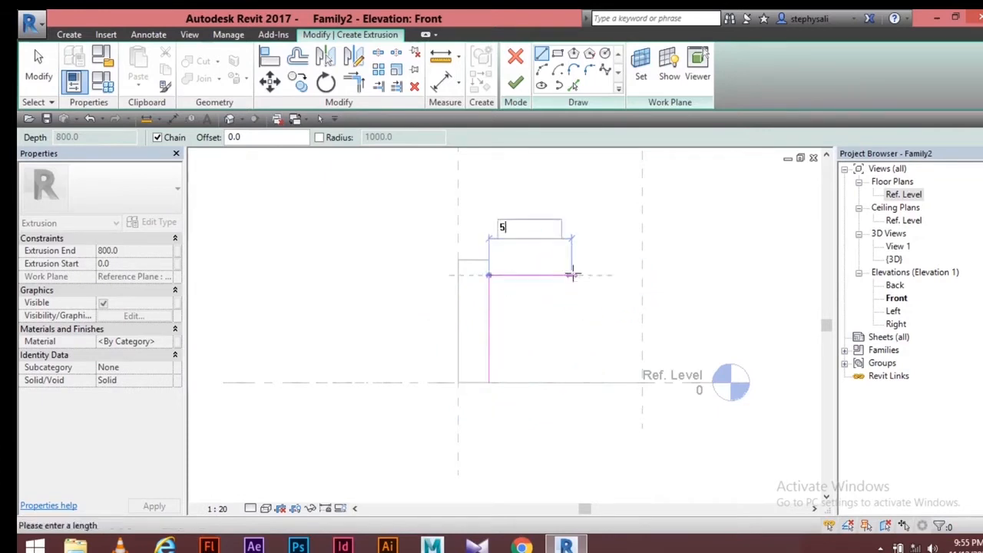
pyautogui.write('00')
pyautogui.press('Return')
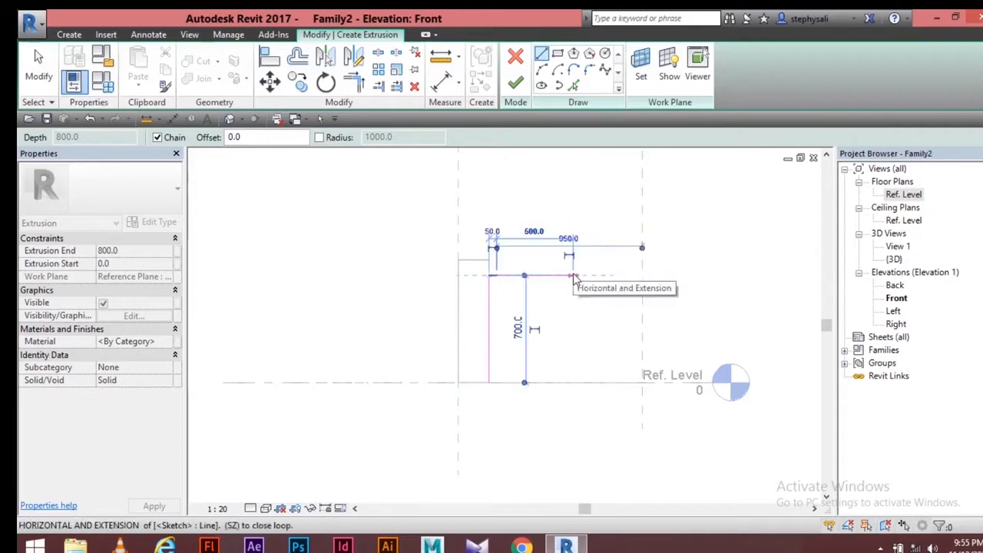
pyautogui.click(39, 77)
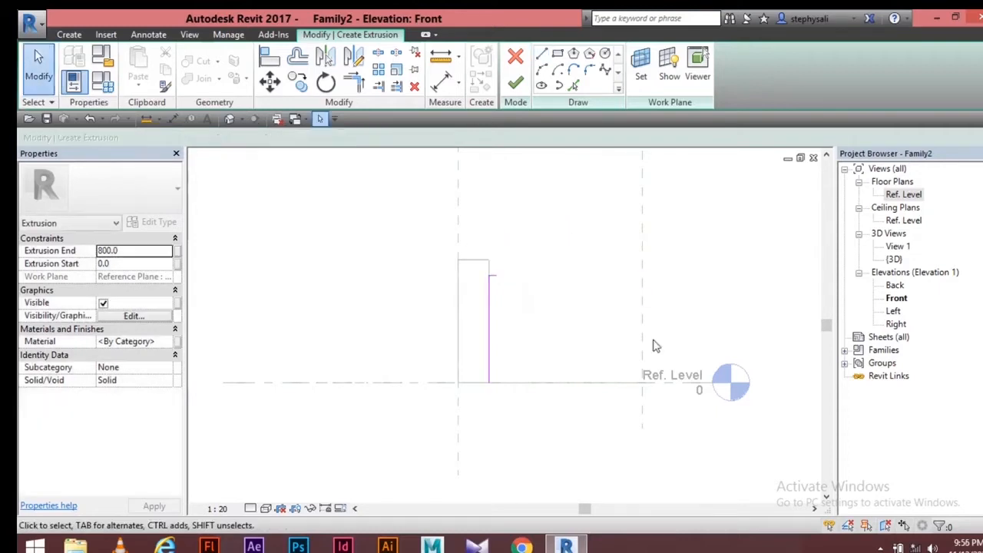
# Offset a copy of the 700 mm vertical line by 800 mm away from the post.
pyautogui.moveTo(546, 347); pyautogui.dragTo(389, 341, button='middle')
pyautogui.scroll(1, 349, 345)
pyautogui.click(297, 56)
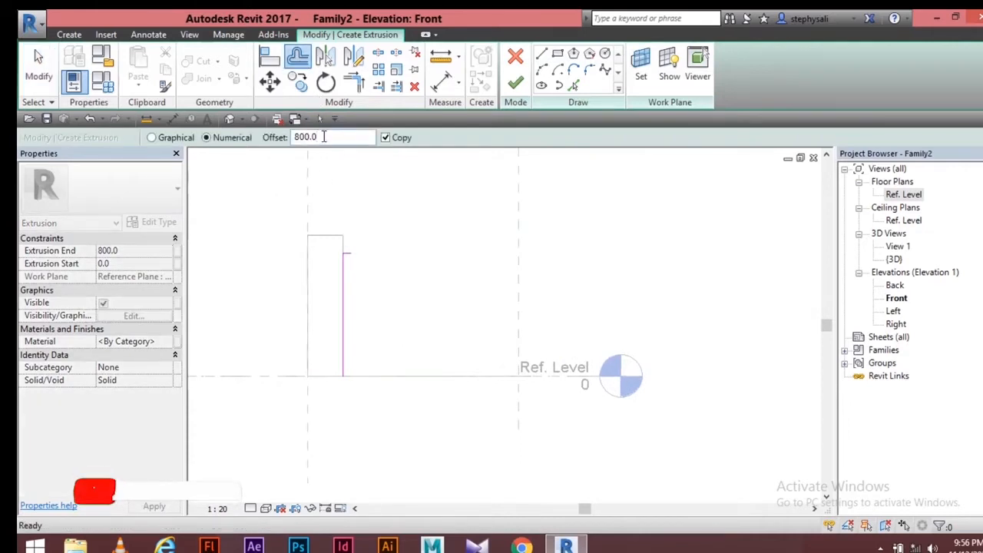
pyautogui.click(350, 338)
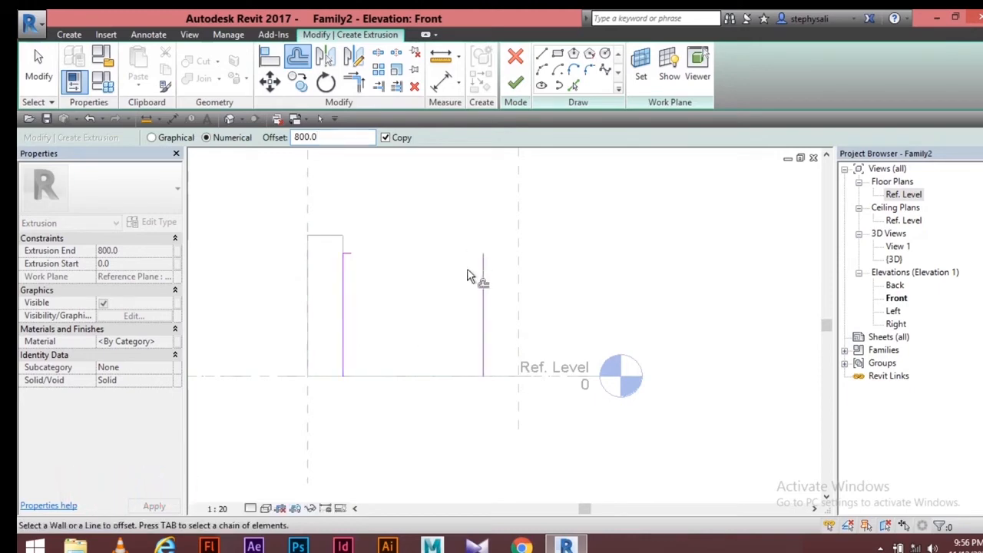
pyautogui.press('Escape')
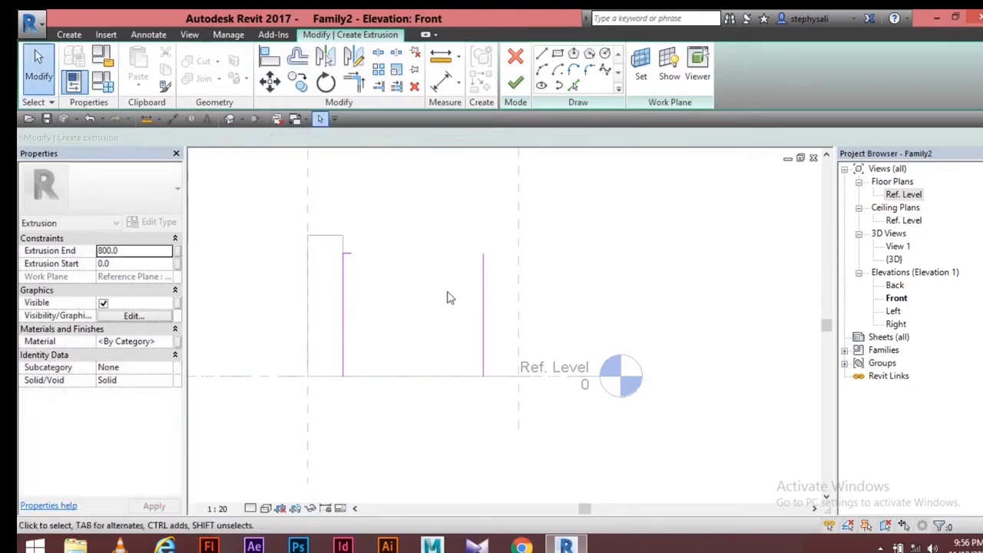
# Sketch a 50 mm horizontal line from the top of the offset vertical line inward toward the post.
pyautogui.click(542, 55)
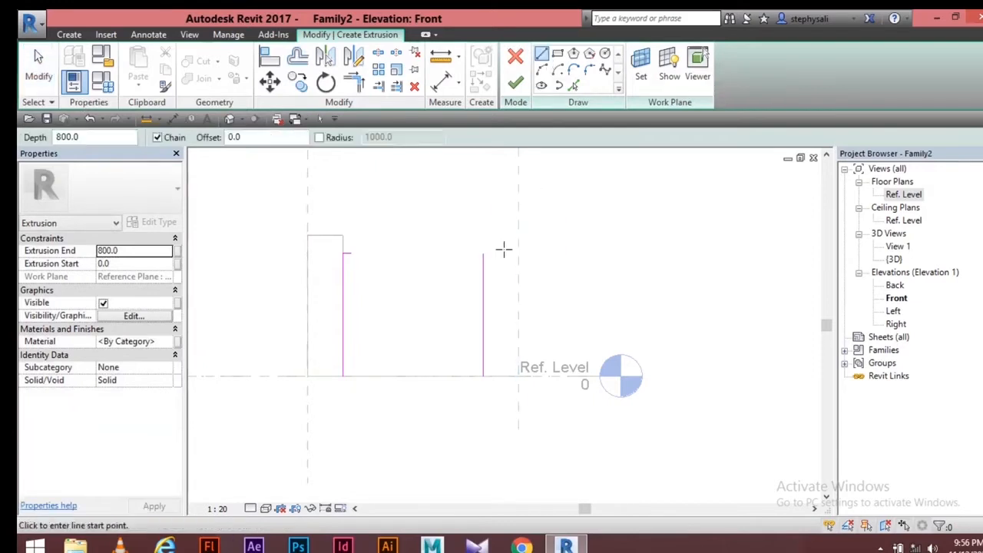
pyautogui.click(483, 253)
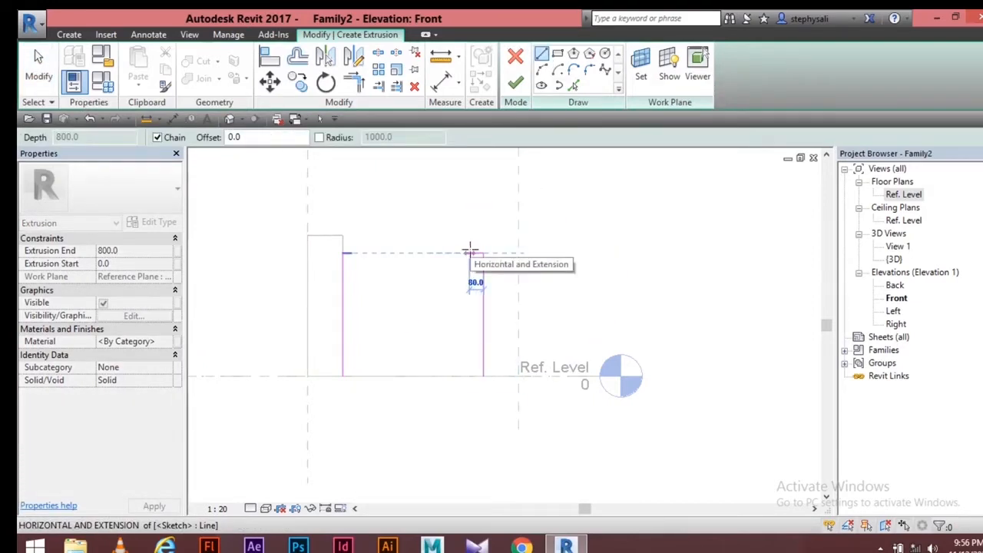
pyautogui.write('50')
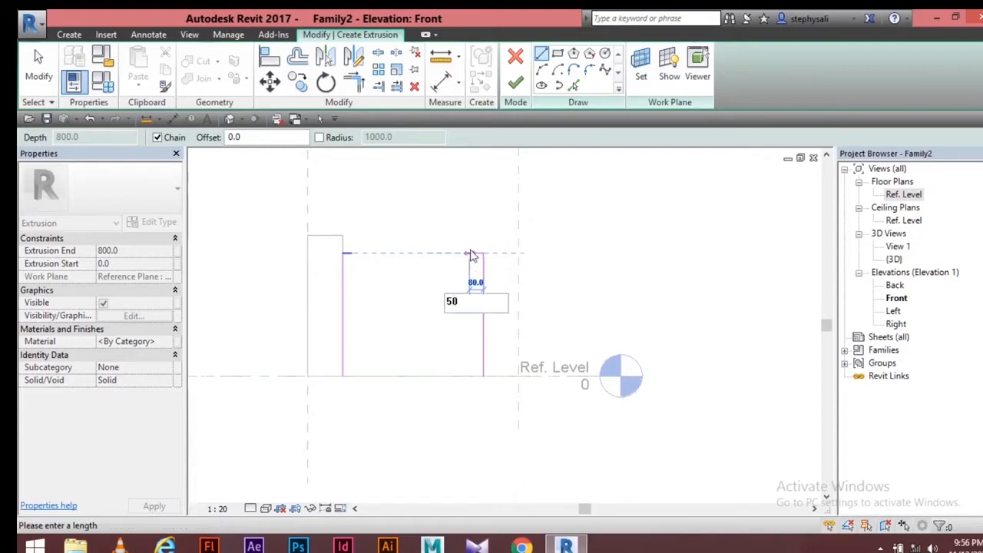
pyautogui.press('Return')
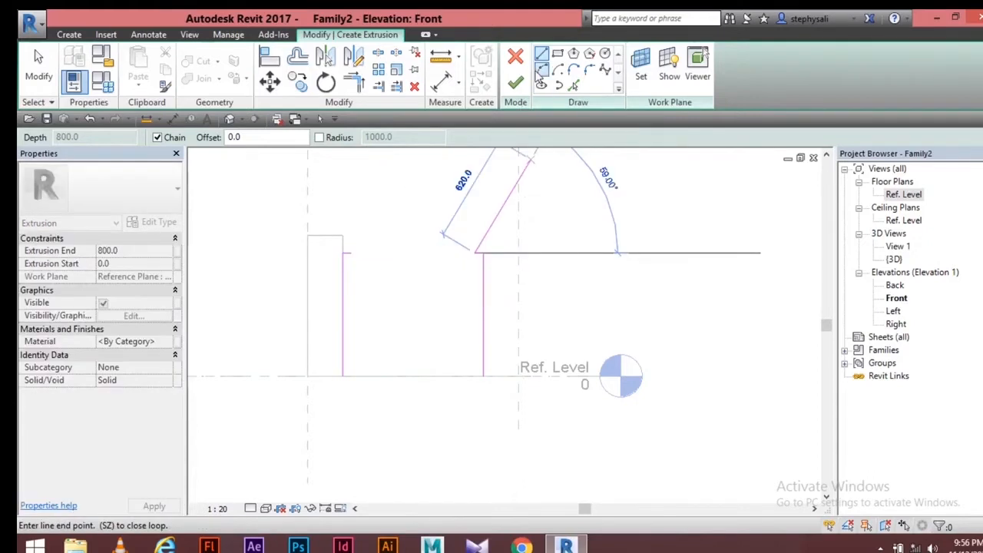
# Draw a downward-sagging start-end-radius arc of about 463 mm radius between the inner ends of the two short top lines.
pyautogui.click(540, 69)
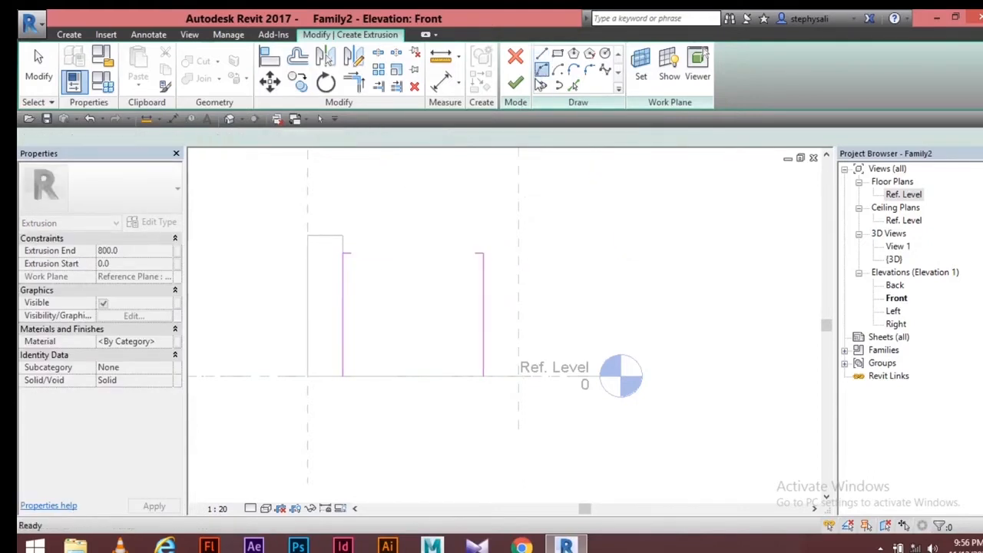
pyautogui.click(342, 253)
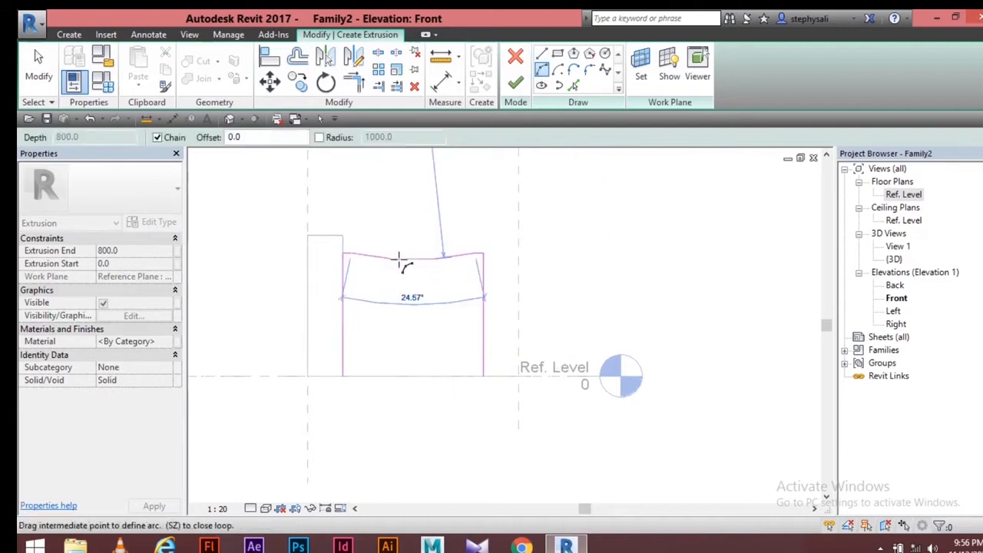
pyautogui.scroll(3, 402, 261)
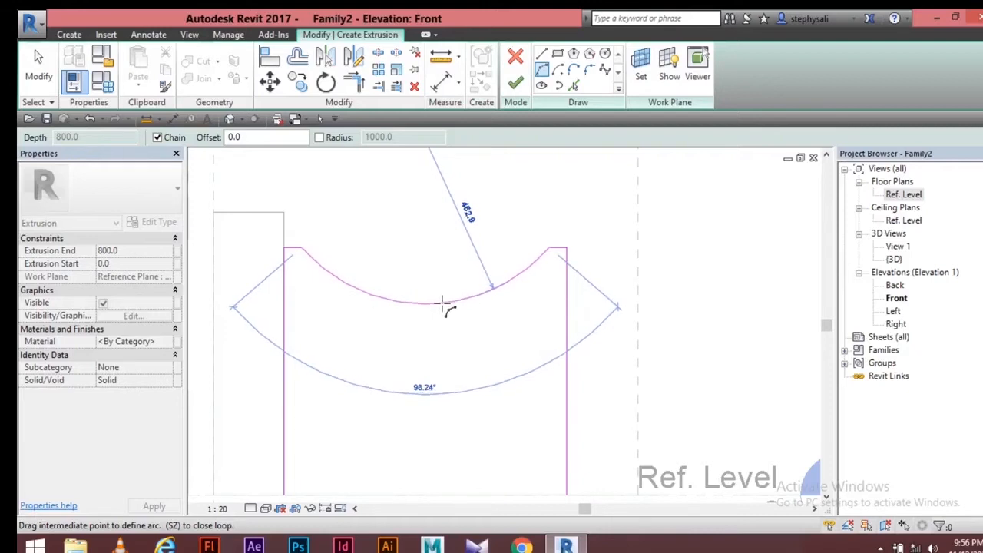
pyautogui.click(442, 305)
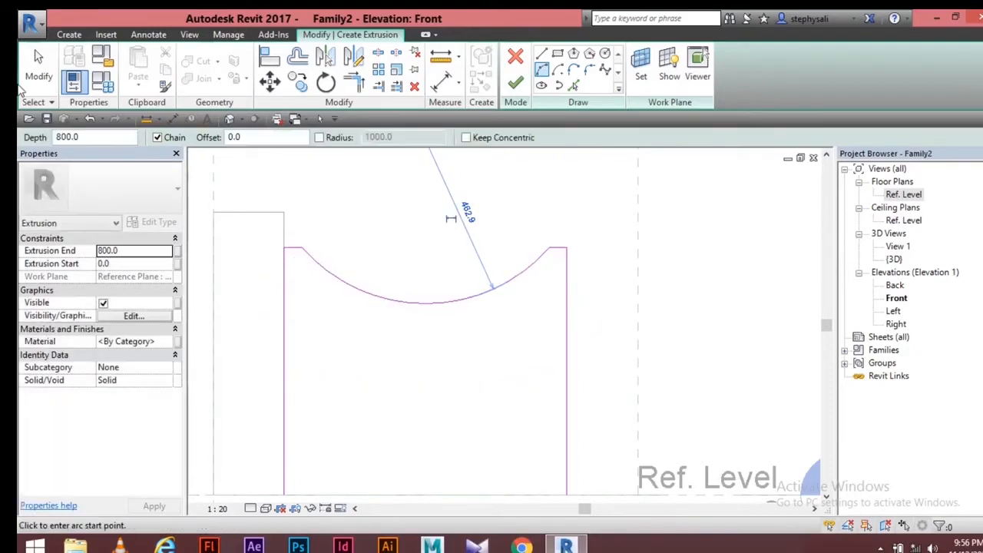
pyautogui.click(32, 68)
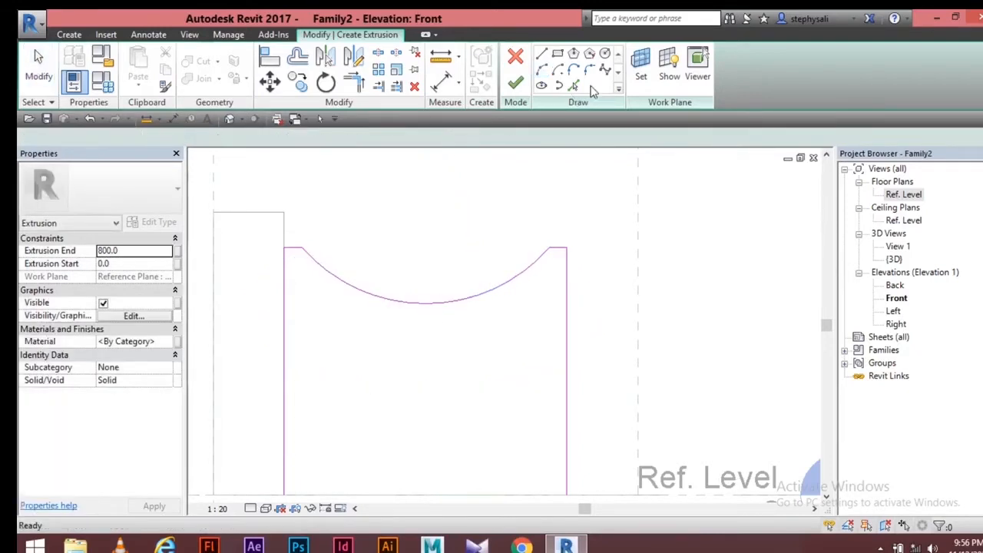
# Close the panel profile with a horizontal line along the Ref. Level joining the lower ends of both vertical lines.
pyautogui.click(542, 55)
pyautogui.moveTo(575, 307); pyautogui.dragTo(617, 149, button='middle')
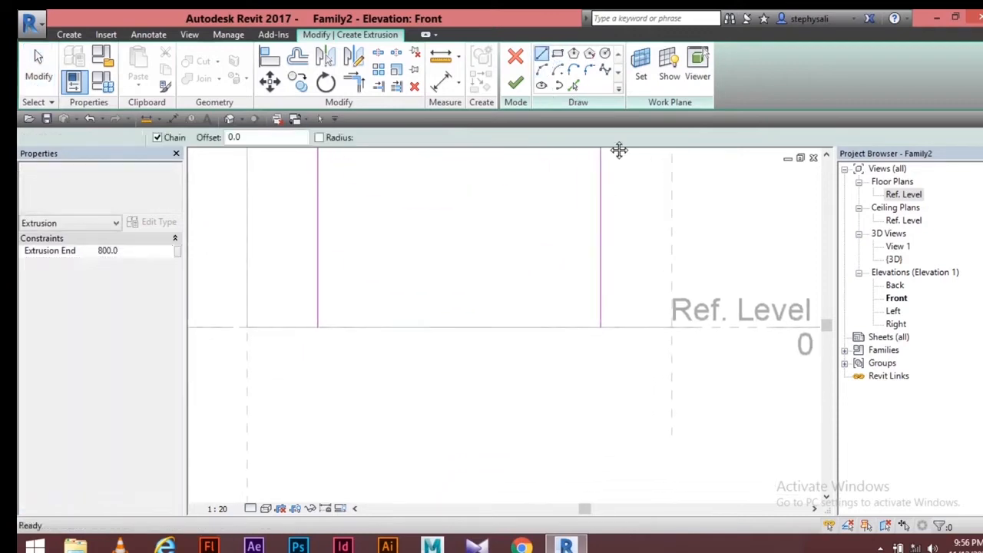
pyautogui.click(318, 326)
pyautogui.click(600, 327)
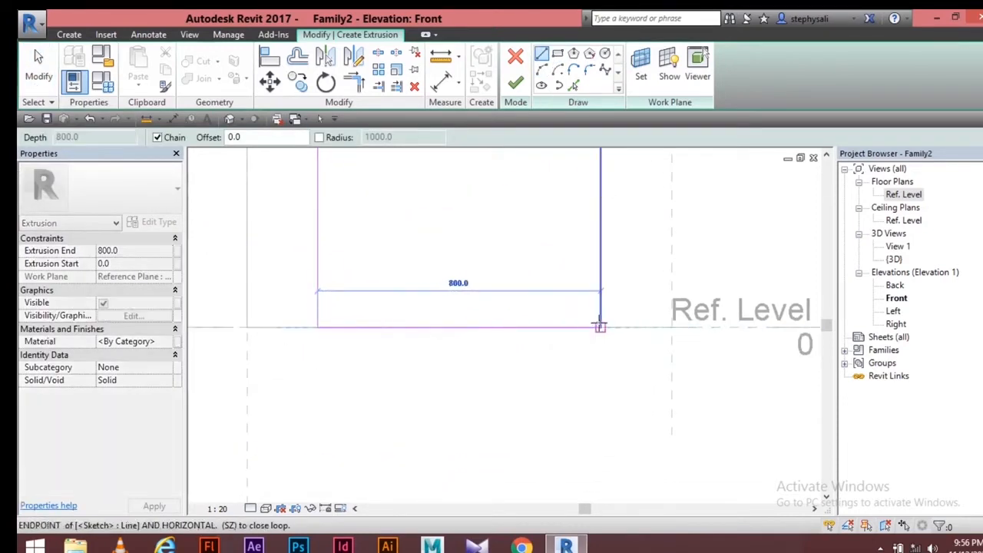
pyautogui.press('Escape')
pyautogui.press('Escape')
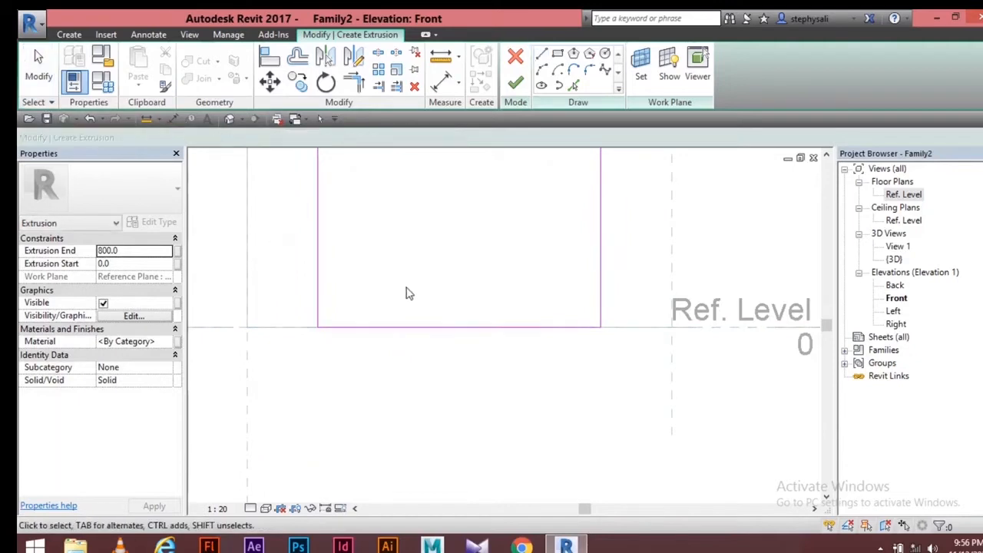
# Finish the curved panel sketch to create the extrusion.
pyautogui.scroll(1, 363, 226)
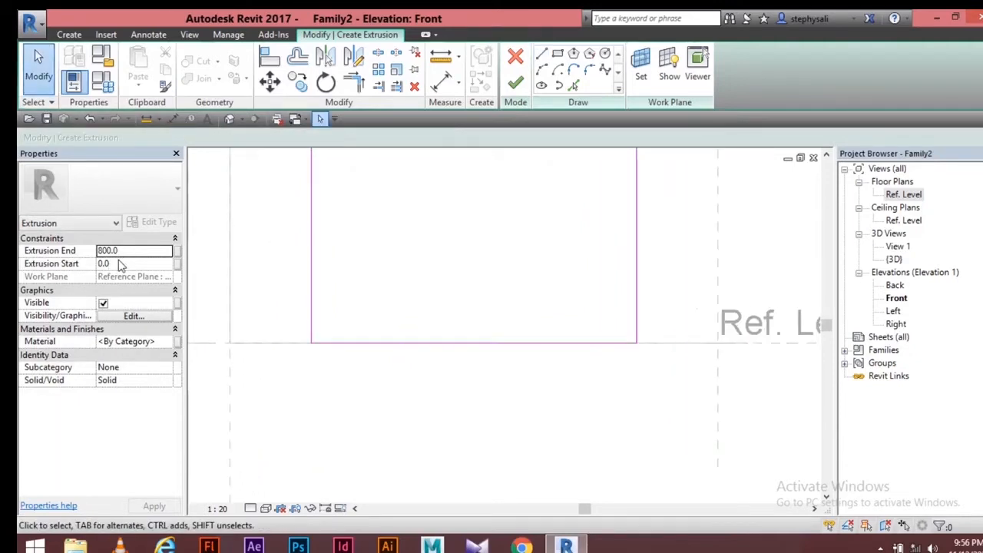
pyautogui.moveTo(336, 247)
pyautogui.mouseDown(button='middle')
pyautogui.moveTo(351, 289)
pyautogui.moveTo(346, 274)
pyautogui.mouseUp(button='middle')
pyautogui.scroll(-2, 346, 276)
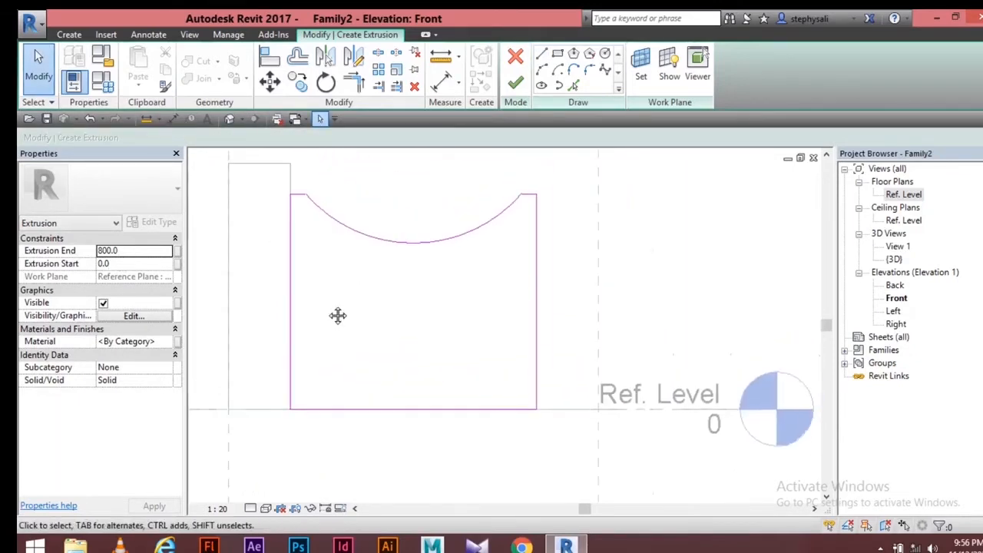
pyautogui.click(520, 83)
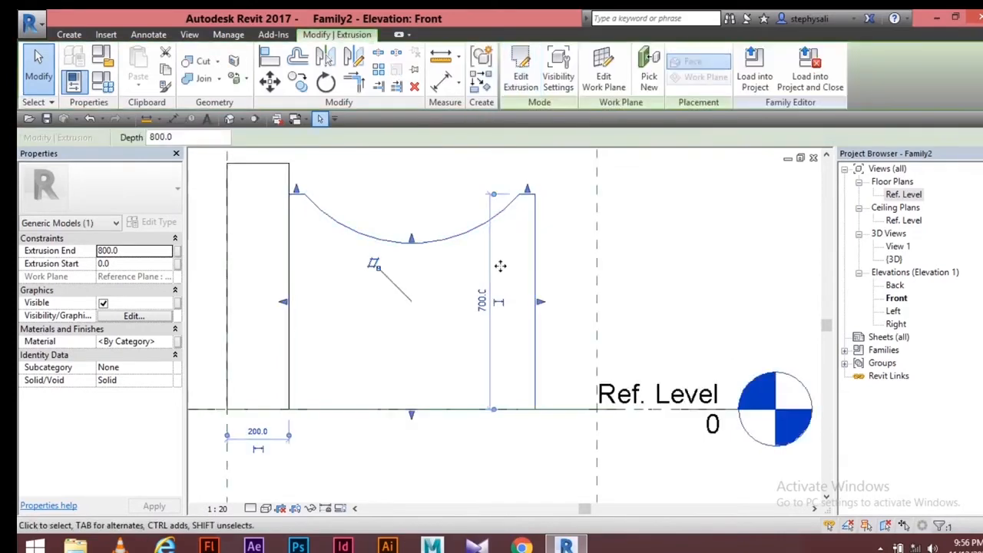
pyautogui.moveTo(686, 231); pyautogui.dragTo(684, 250, button='middle')
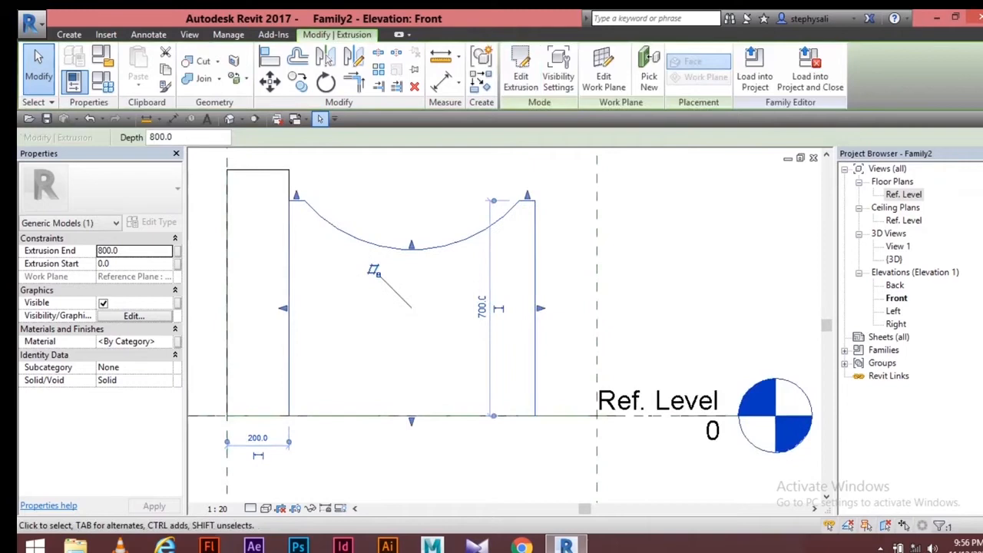
# In the Ref. Level floor plan, stretch the curved panel's back face to about 74 mm behind the centre reference line.
pyautogui.doubleClick(905, 195)
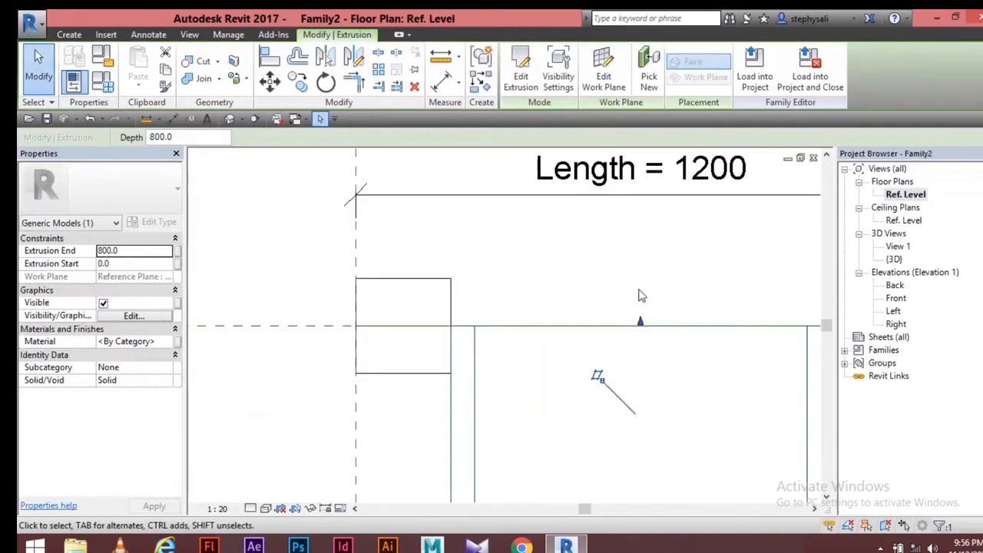
pyautogui.moveTo(641, 292); pyautogui.dragTo(535, 282, button='middle')
pyautogui.scroll(-1, 553, 296)
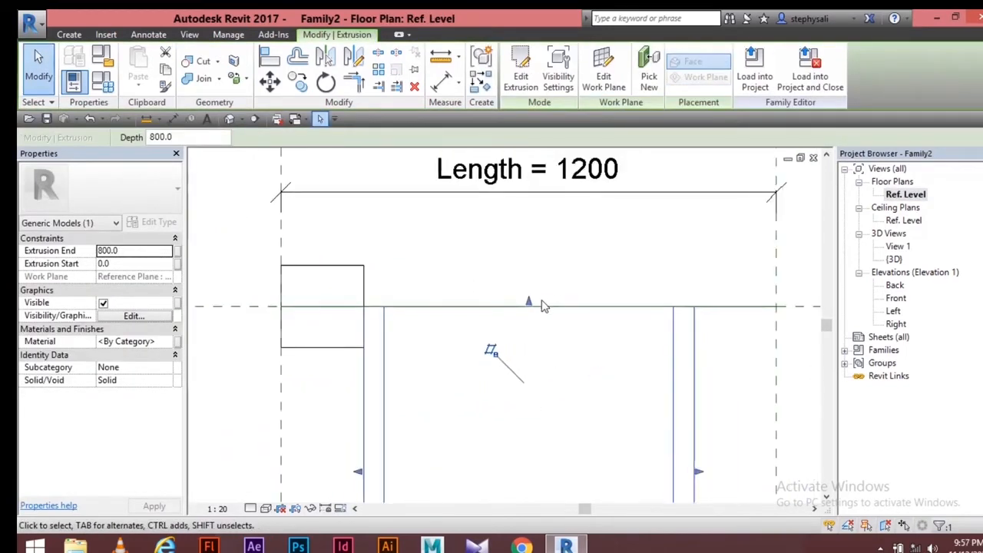
pyautogui.moveTo(529, 301); pyautogui.dragTo(522, 277)
pyautogui.scroll(-2, 535, 306)
# Pull the curved panel's front face back to about 75 mm in front of the centre reference line.
pyautogui.moveTo(554, 350); pyautogui.dragTo(555, 241, button='middle')
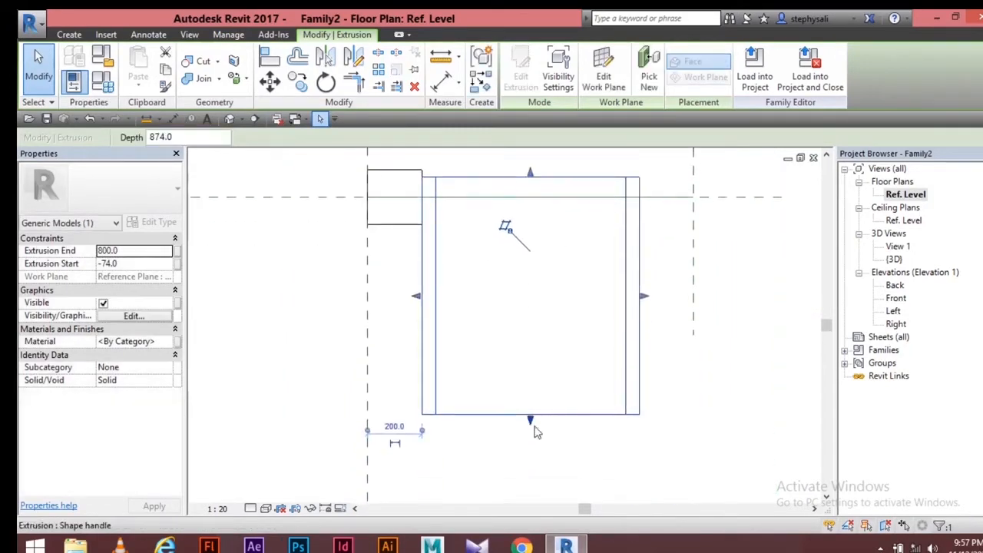
pyautogui.moveTo(531, 426); pyautogui.dragTo(502, 218)
pyautogui.press('Escape')
pyautogui.click(612, 276)
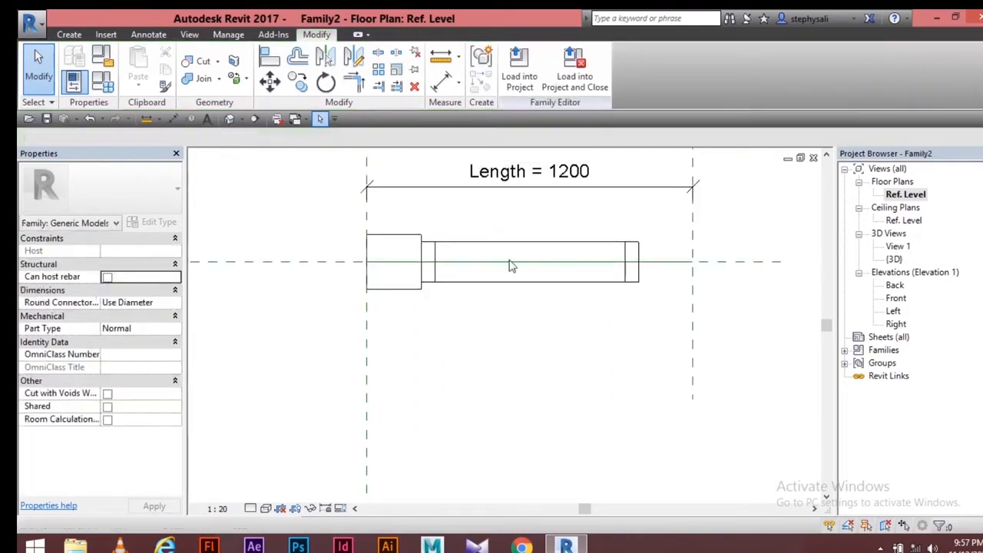
# Place an aligned dimension across both long panel faces and the centre reference line, and make its segments equal.
pyautogui.scroll(4, 522, 268)
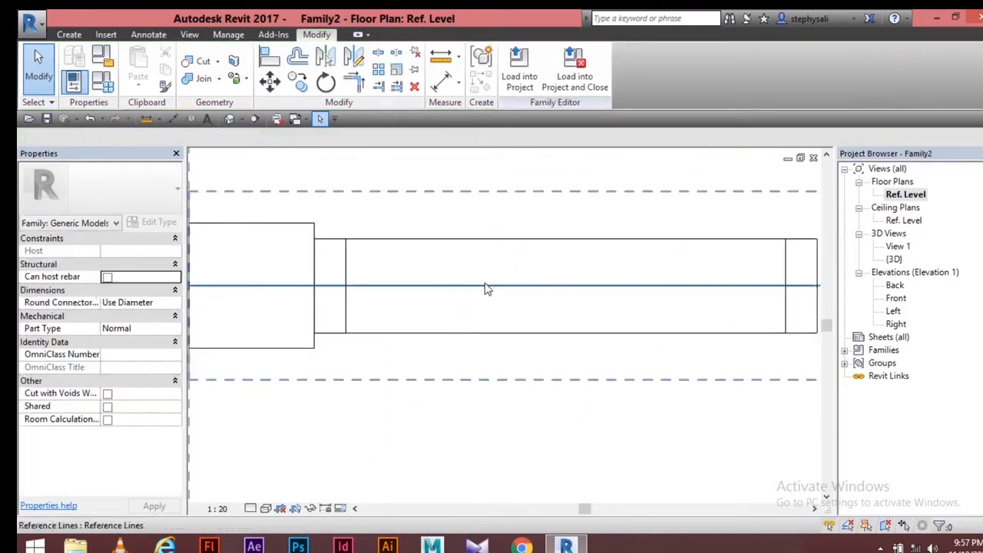
pyautogui.click(152, 35)
pyautogui.click(85, 65)
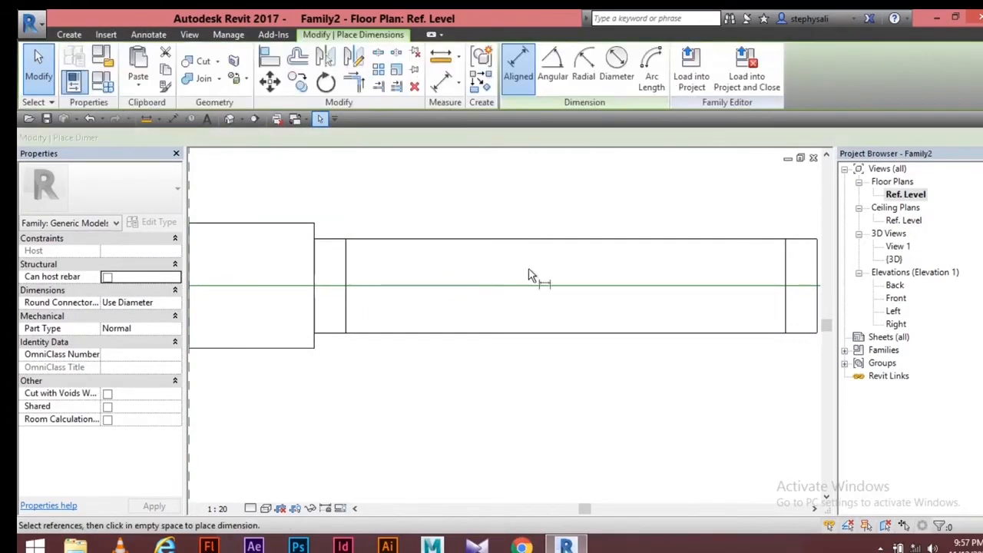
pyautogui.click(550, 286)
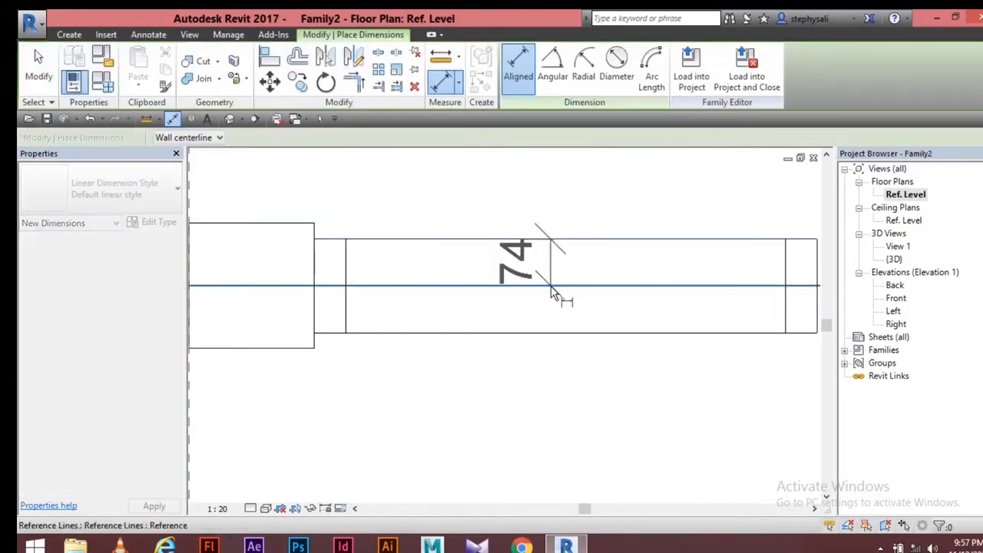
pyautogui.click(563, 334)
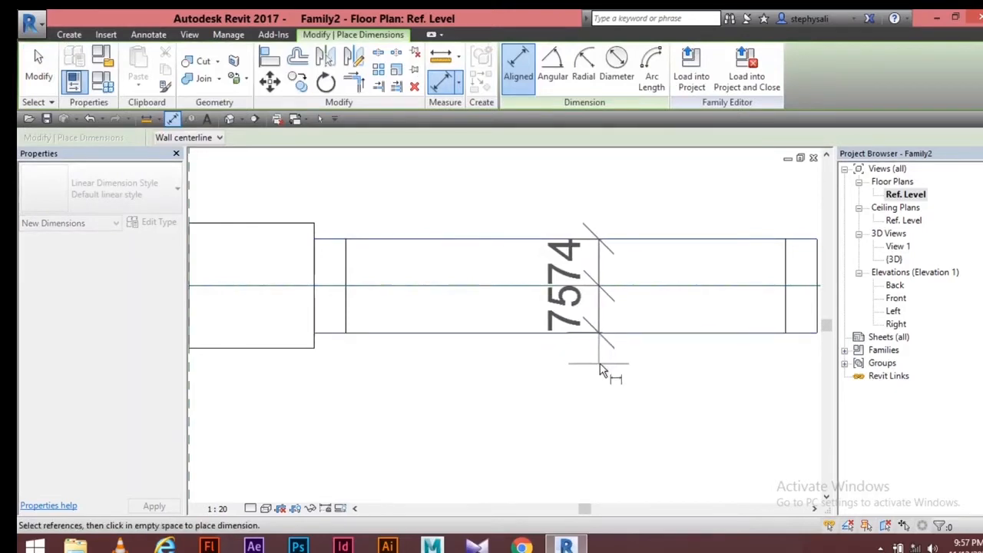
pyautogui.click(602, 370)
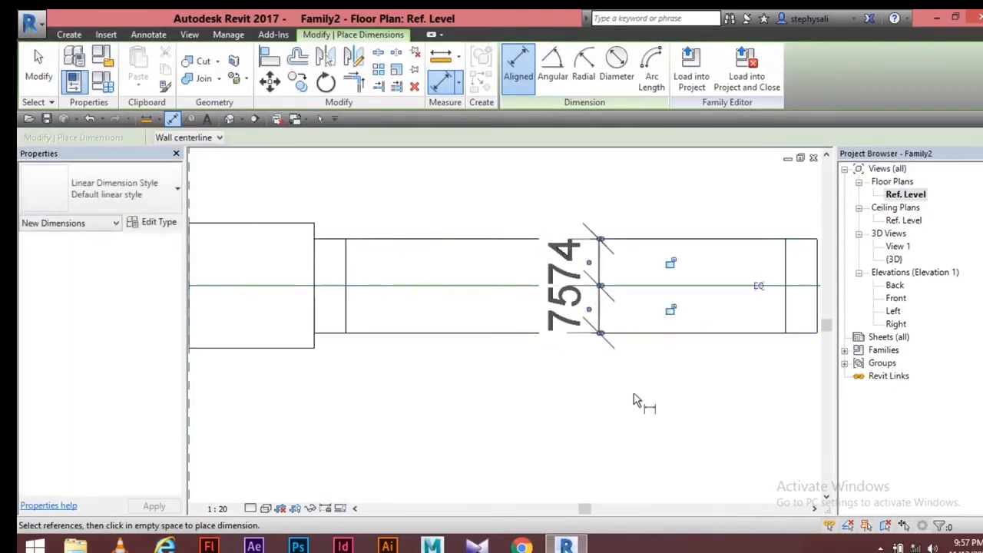
pyautogui.click(760, 287)
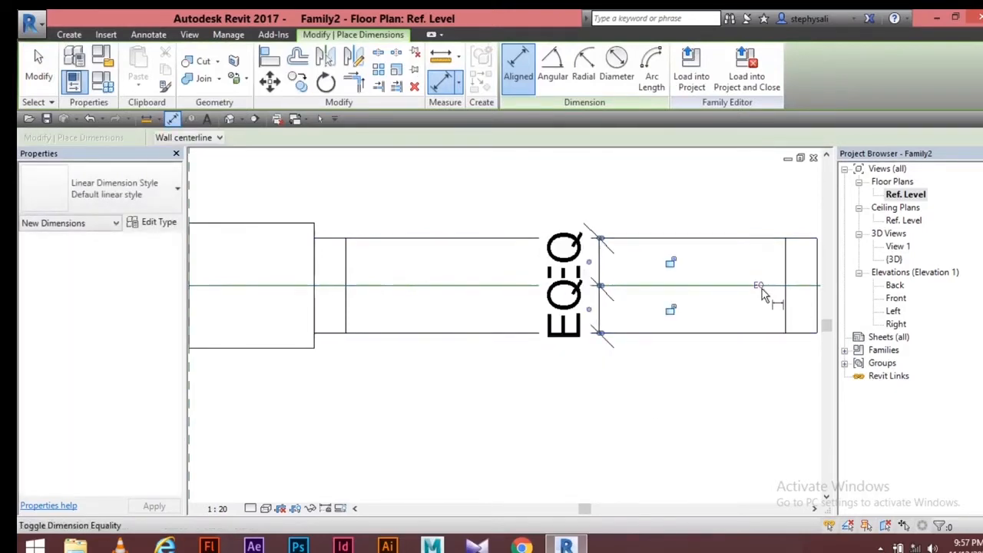
# Delete the equality dimension across the panel thickness.
pyautogui.click(40, 70)
pyautogui.click(568, 307)
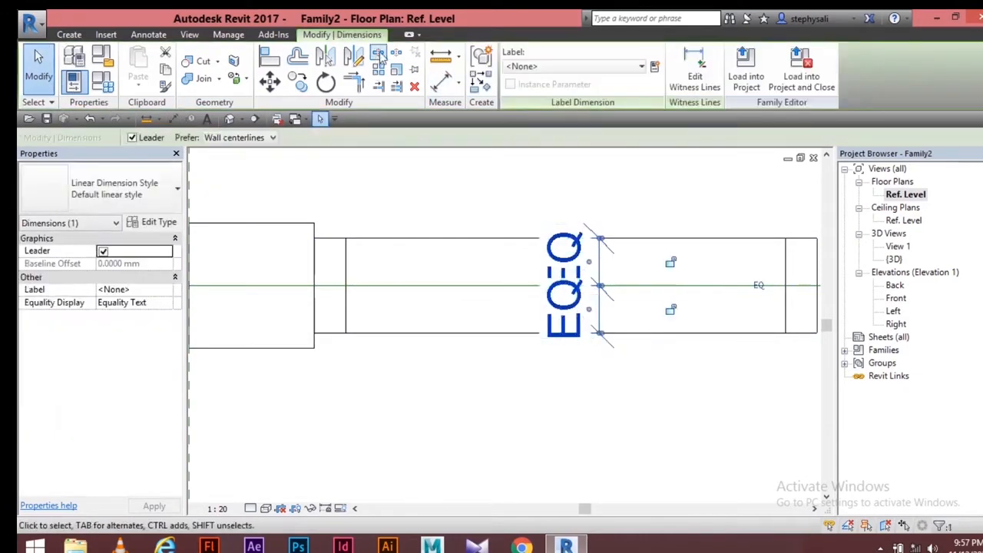
pyautogui.click(415, 87)
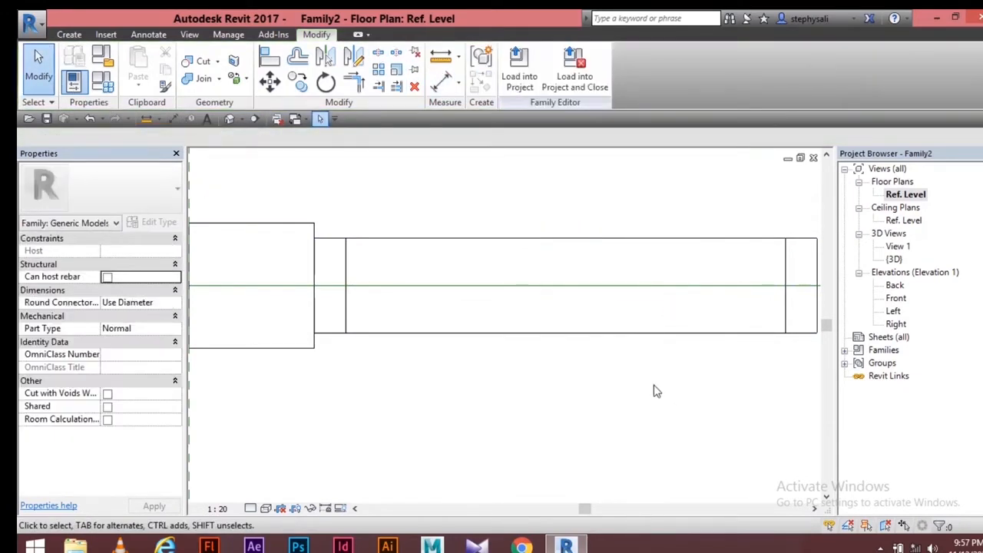
# Open the default 3D view of the post and panel and set its visual style to Shaded.
pyautogui.moveTo(657, 391); pyautogui.dragTo(619, 383, button='middle')
pyautogui.scroll(-2, 587, 384)
pyautogui.moveTo(477, 365); pyautogui.dragTo(537, 366, button='middle')
pyautogui.moveTo(598, 379); pyautogui.dragTo(535, 377, button='middle')
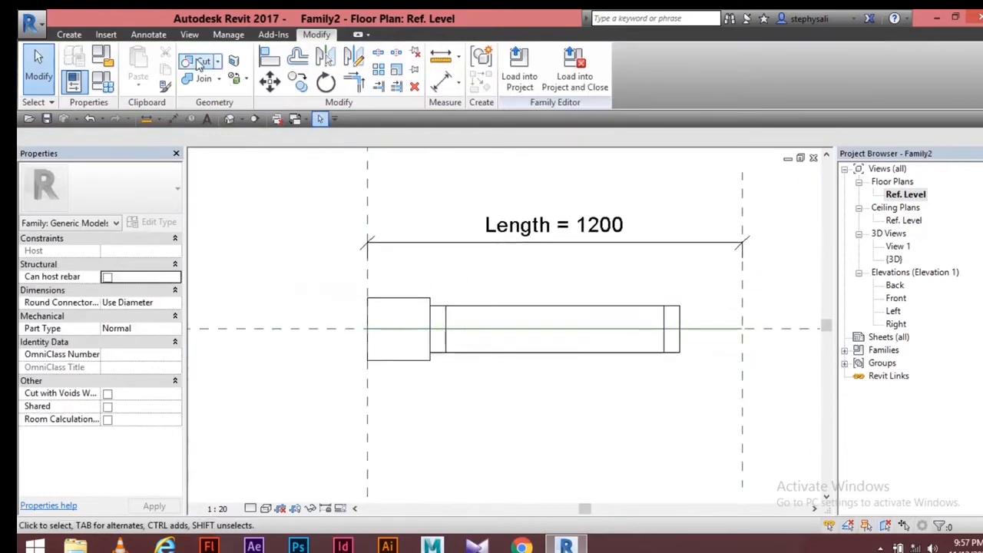
pyautogui.click(189, 35)
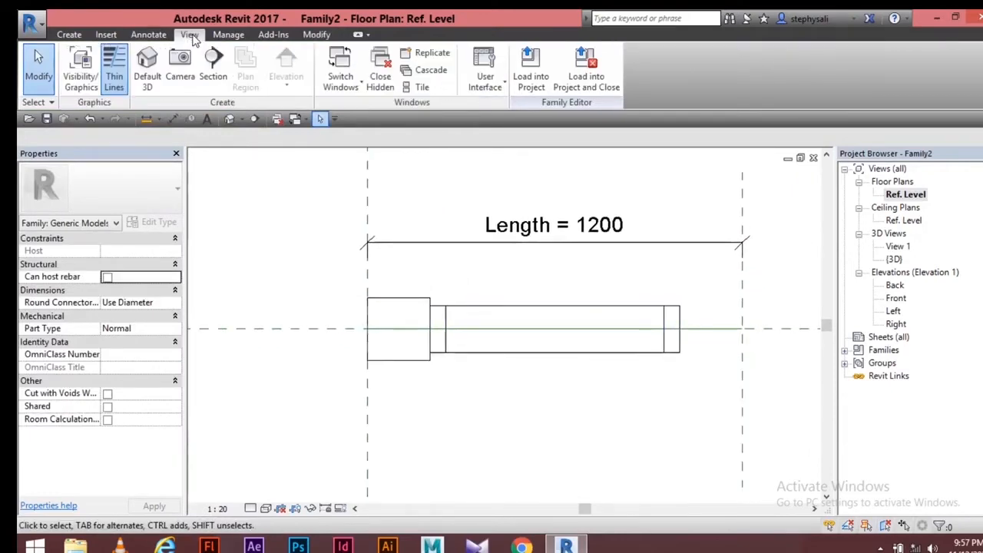
pyautogui.click(153, 61)
pyautogui.scroll(1, 492, 358)
pyautogui.moveTo(497, 359); pyautogui.dragTo(503, 351, button='middle')
pyautogui.scroll(3, 550, 290)
pyautogui.scroll(-3, 548, 288)
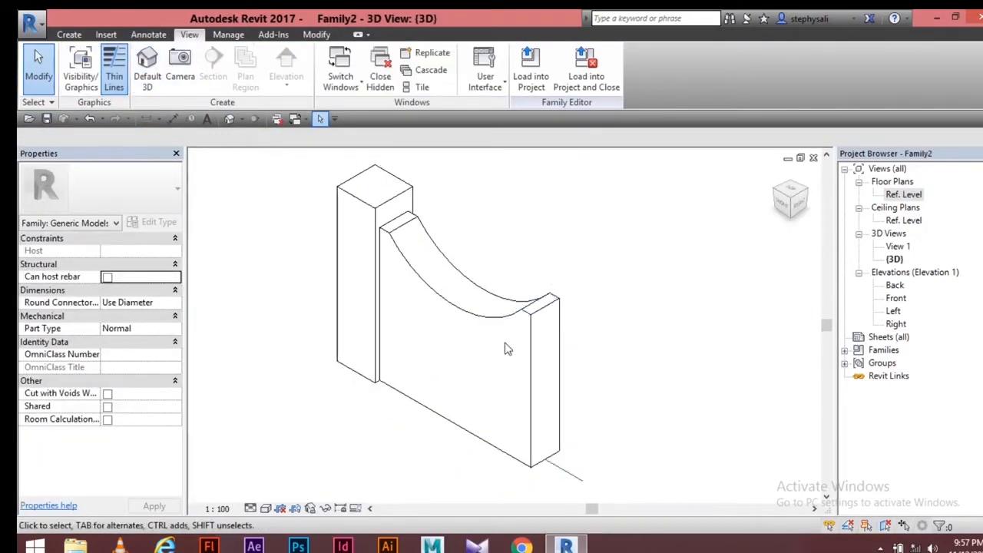
pyautogui.click(266, 508)
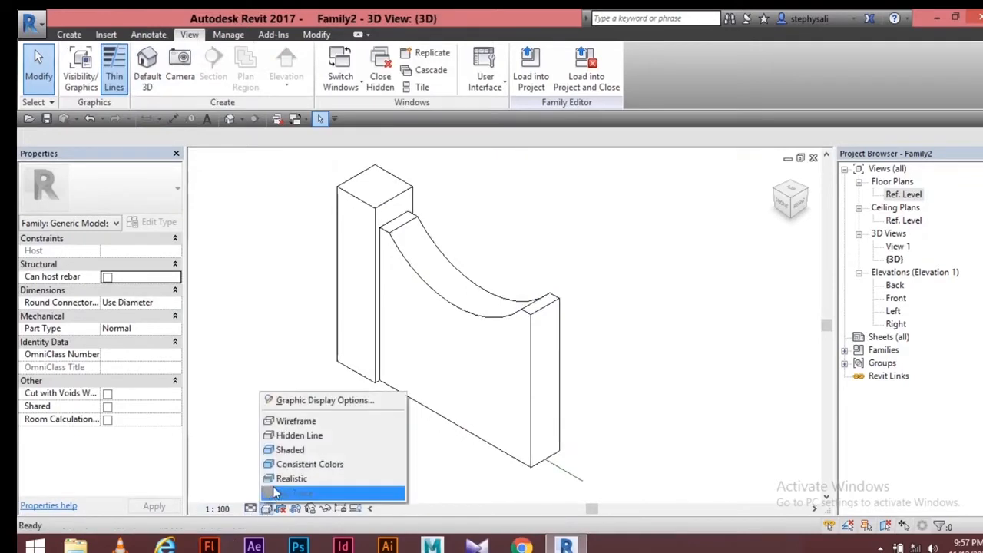
pyautogui.click(291, 450)
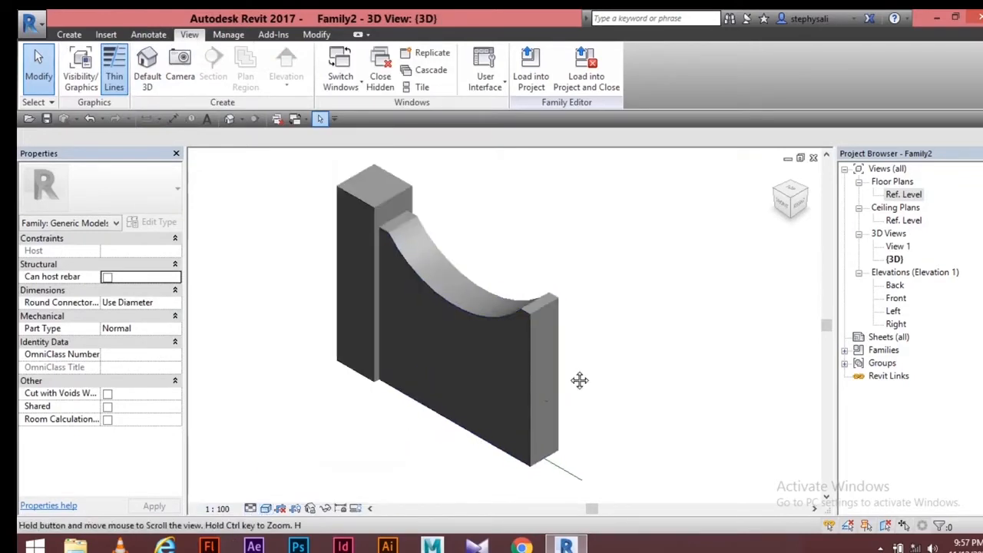
pyautogui.scroll(1, 568, 345)
pyautogui.scroll(-2, 556, 333)
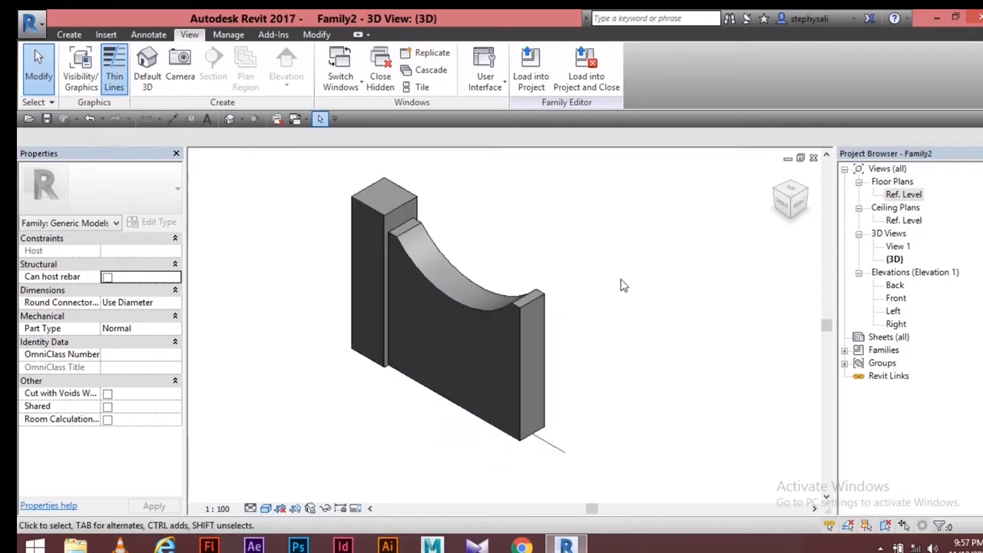
# Reopen the Ref. Level floor plan.
pyautogui.doubleClick(904, 194)
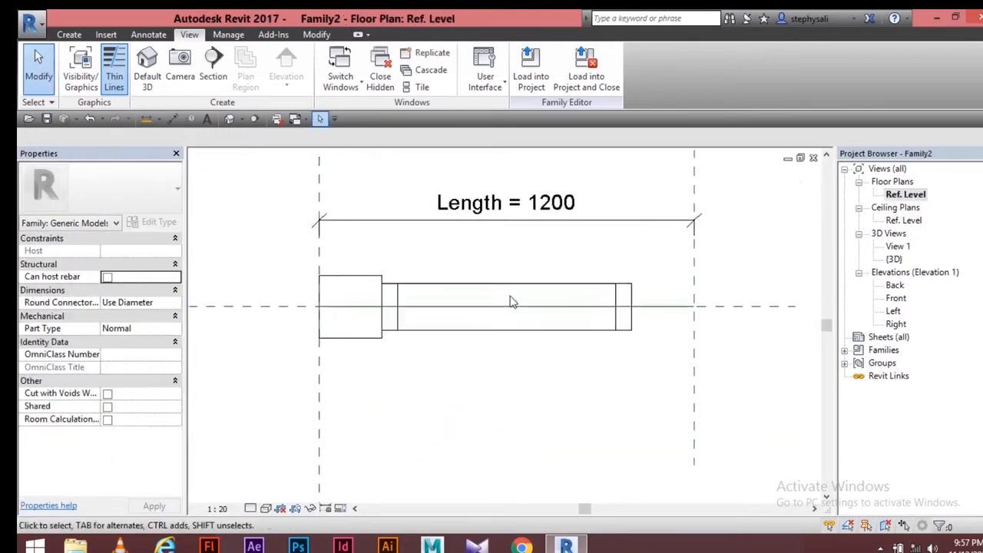
pyautogui.scroll(1, 510, 302)
pyautogui.scroll(-1, 500, 300)
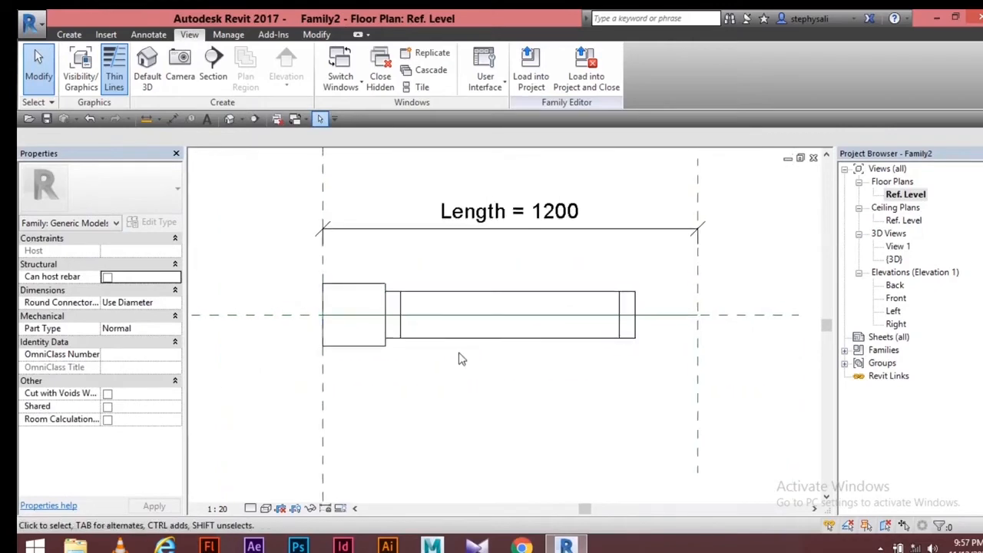
pyautogui.moveTo(649, 333); pyautogui.dragTo(438, 357)
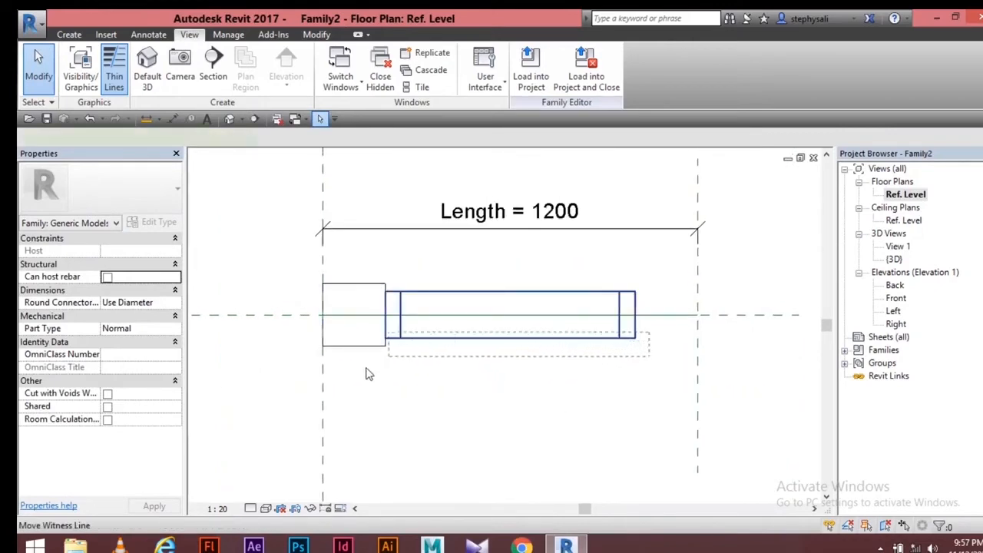
pyautogui.moveTo(367, 374); pyautogui.dragTo(361, 375)
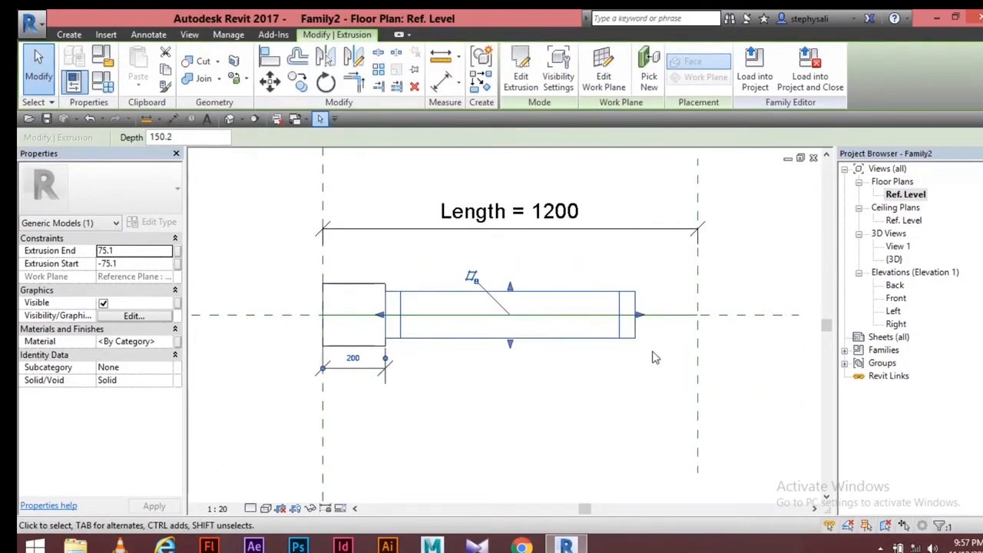
pyautogui.moveTo(654, 332); pyautogui.dragTo(384, 362)
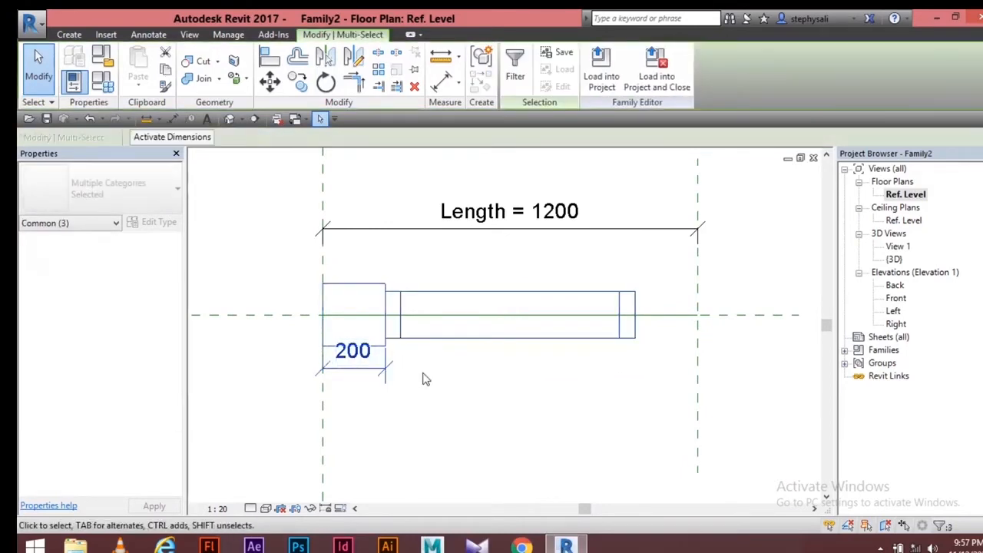
pyautogui.press('Escape')
# Delete the 200 mm width dimension under the square post.
pyautogui.click(340, 372)
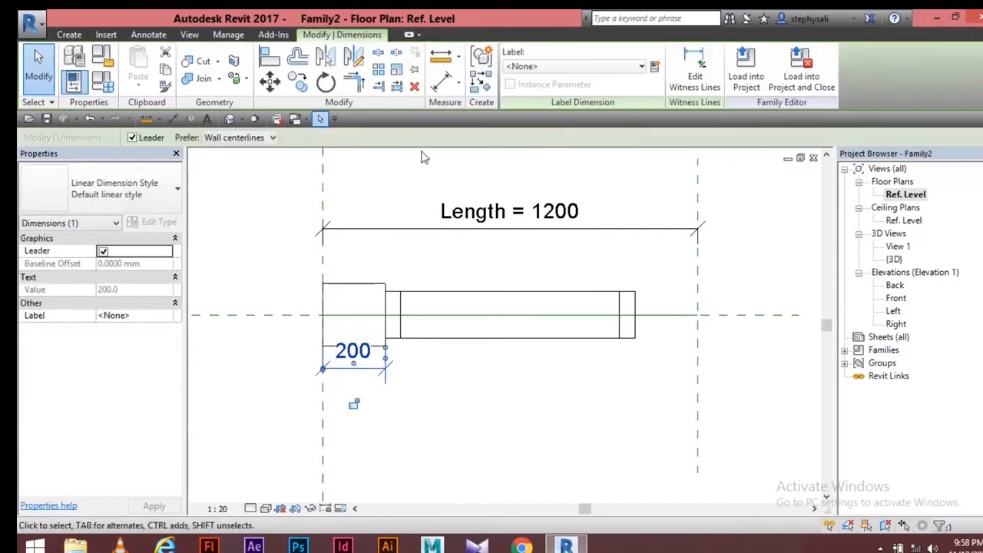
pyautogui.click(414, 86)
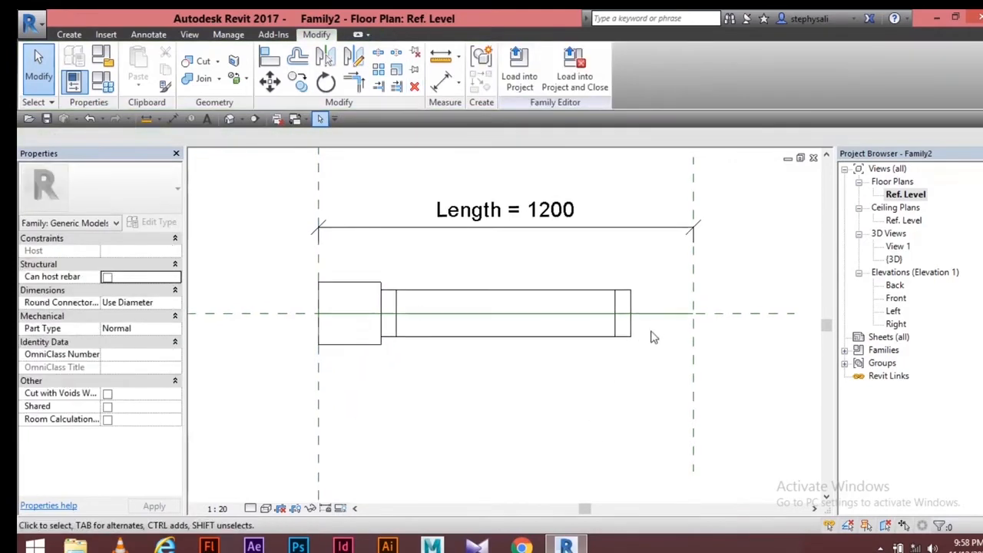
# Make a grouped, associated linear array of the post and panel with 2 items, spacing the second from the post's outer edge to the panel's far end.
pyautogui.moveTo(652, 333); pyautogui.dragTo(498, 350)
pyautogui.moveTo(388, 360); pyautogui.dragTo(373, 367)
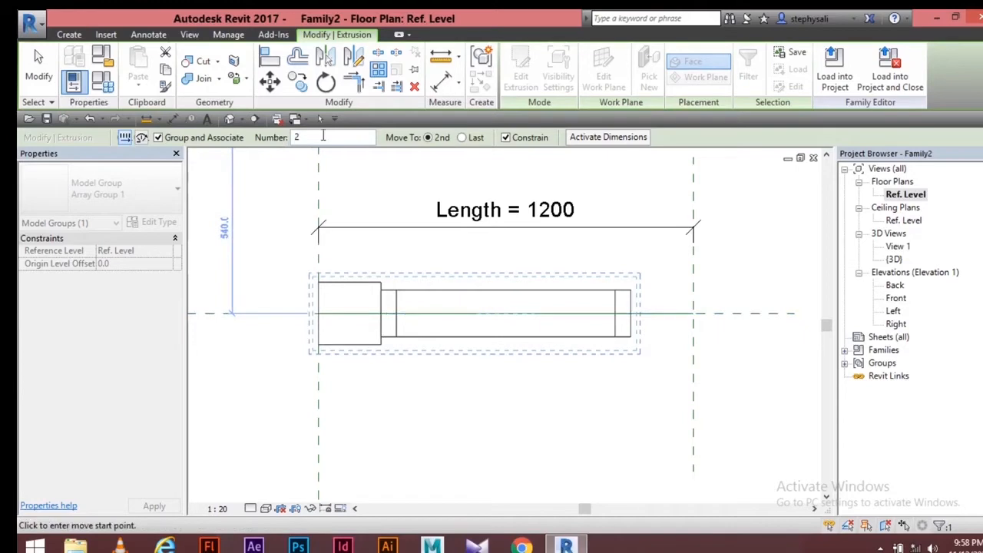
pyautogui.click(327, 315)
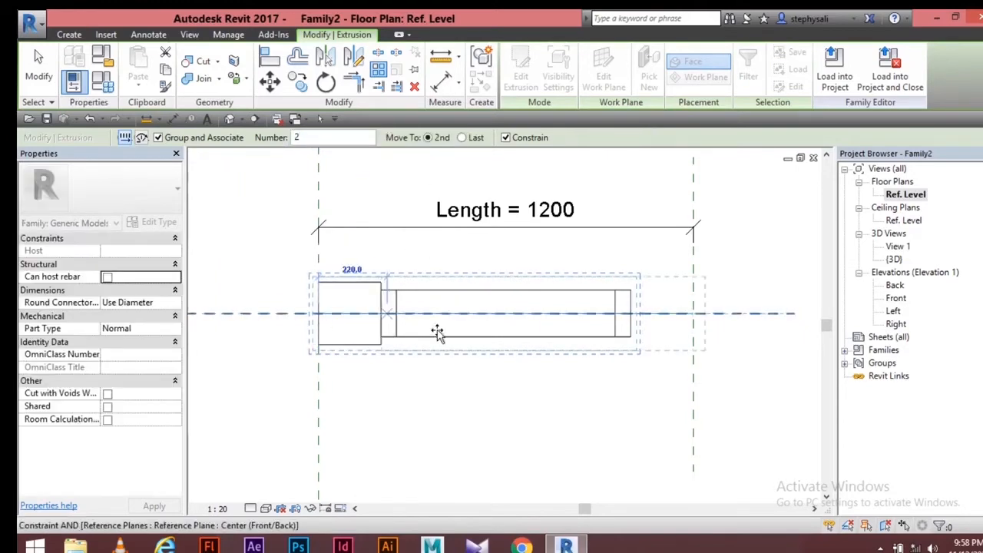
pyautogui.click(630, 314)
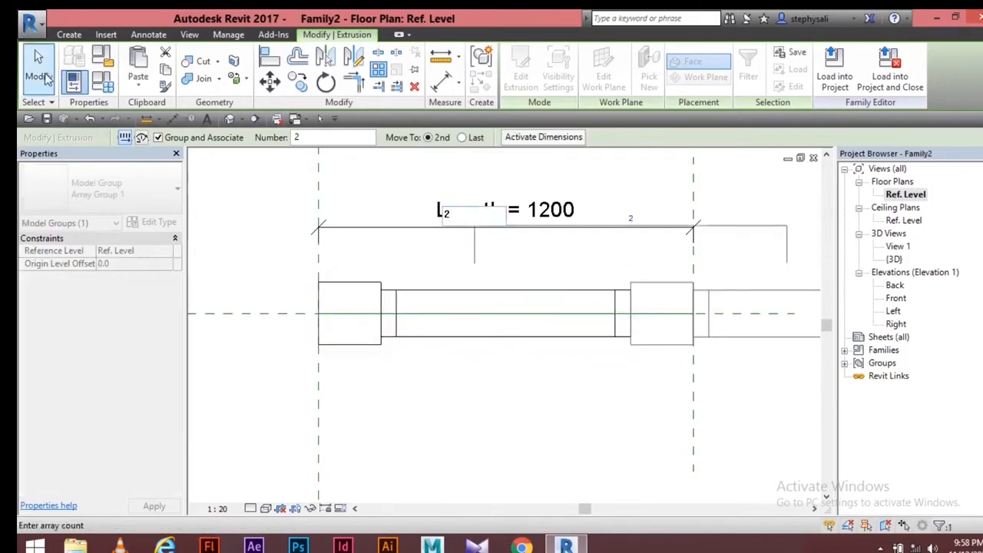
pyautogui.click(38, 75)
# Move the Right reference plane 800 mm outward to the far end of the second panel.
pyautogui.scroll(-5, 614, 330)
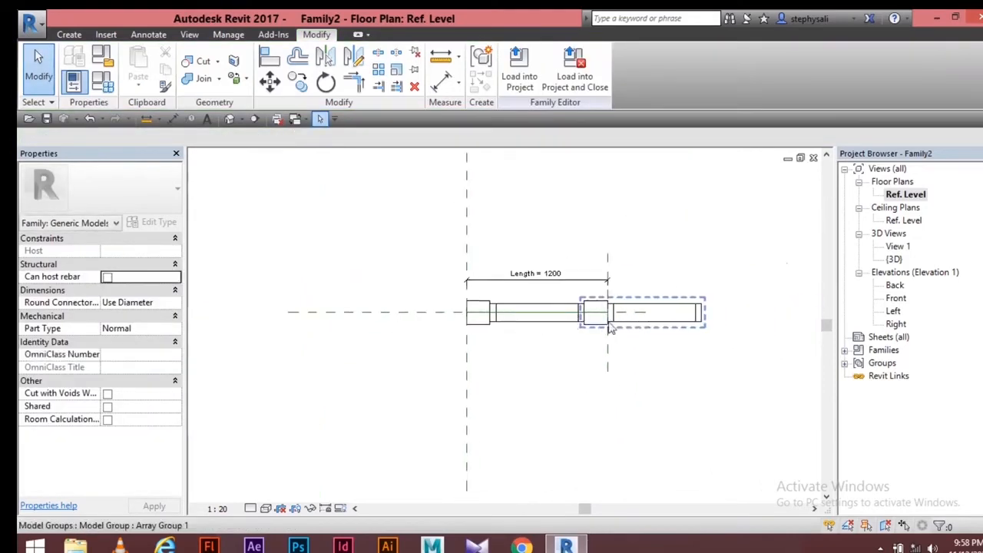
pyautogui.scroll(3, 611, 329)
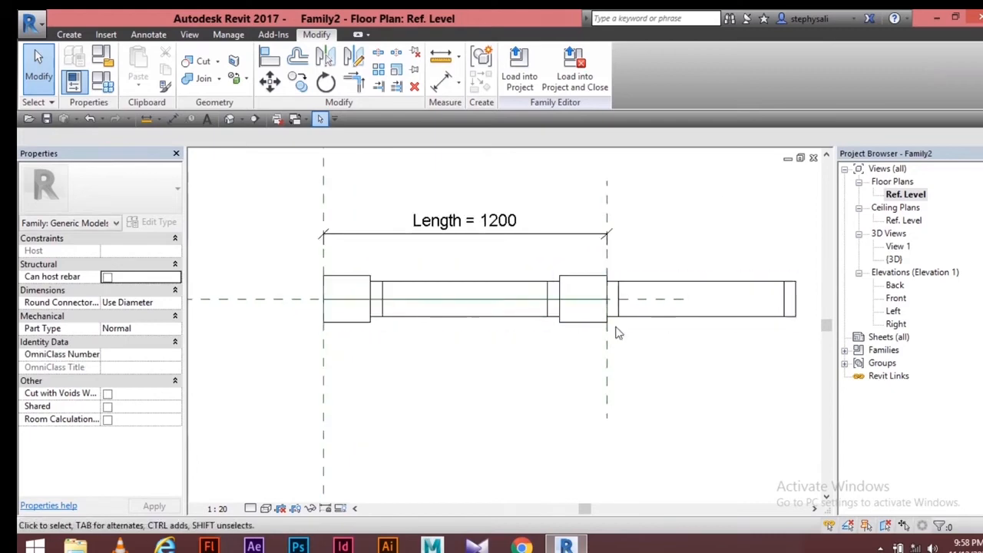
pyautogui.click(607, 363)
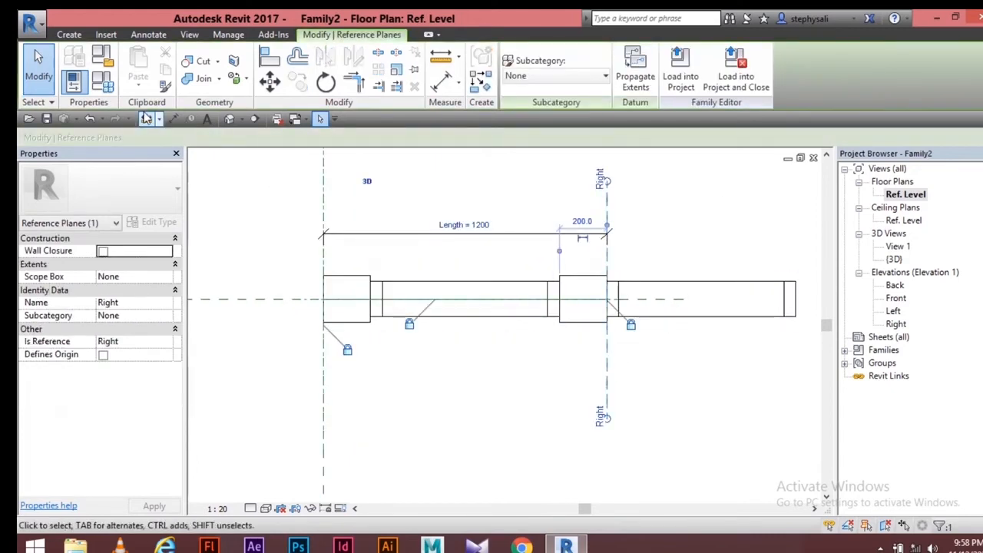
pyautogui.click(270, 81)
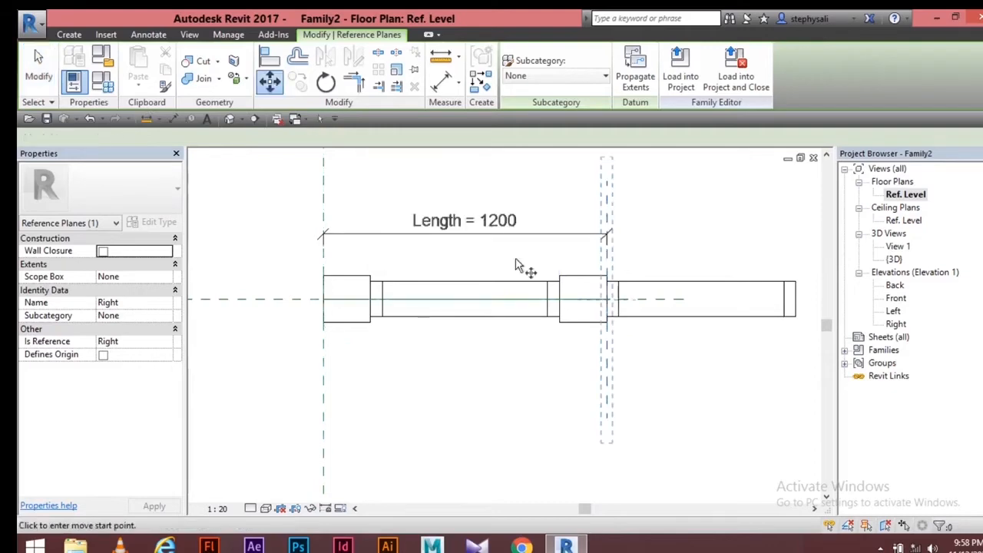
pyautogui.click(607, 302)
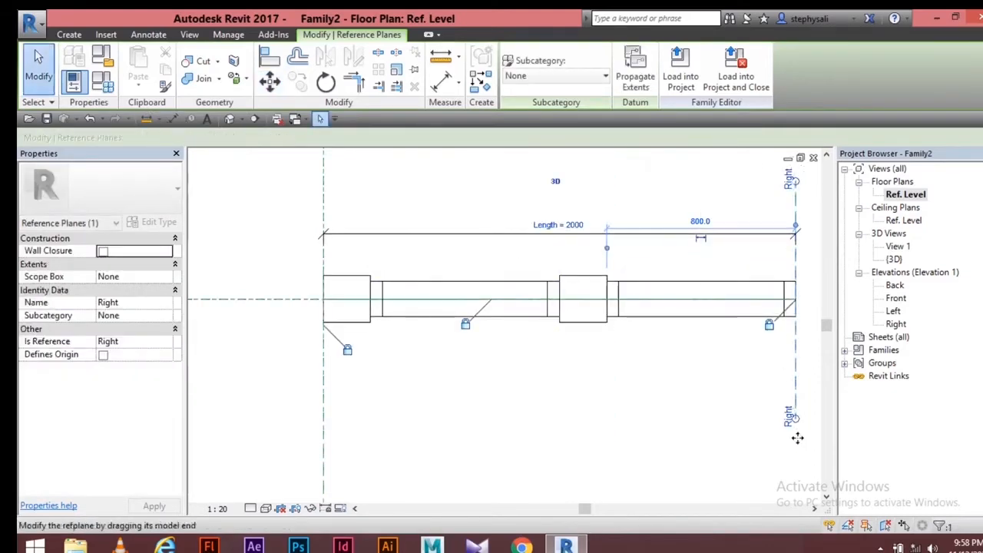
pyautogui.click(38, 67)
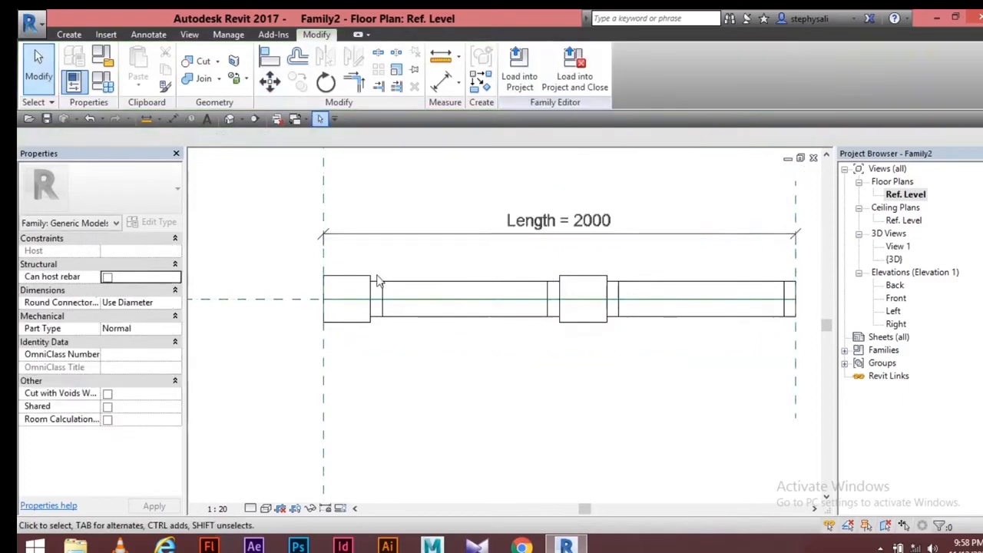
pyautogui.moveTo(566, 292); pyautogui.dragTo(572, 318, button='middle')
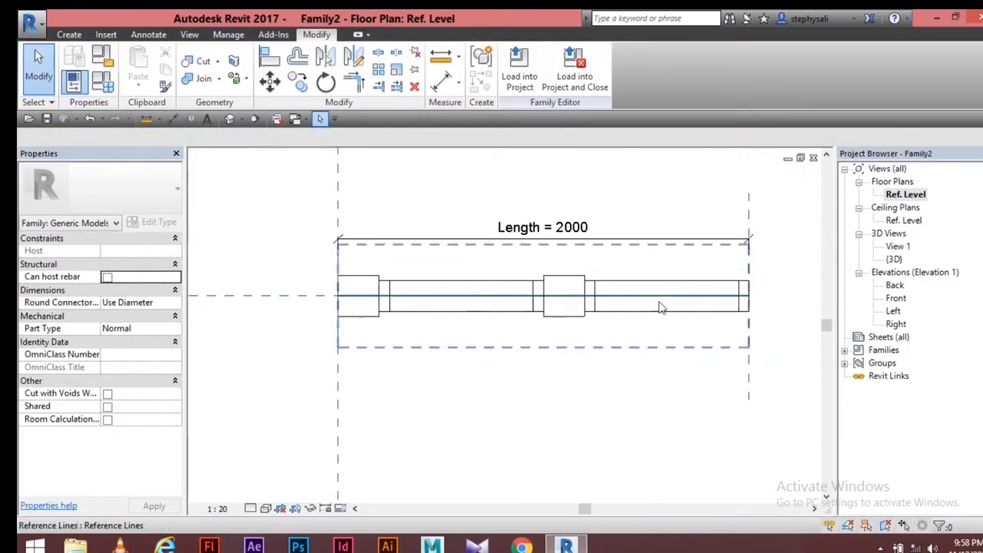
# Label the post-and-panel array's item count with a new family parameter named BLOCK, set as an instance parameter.
pyautogui.moveTo(549, 335); pyautogui.dragTo(532, 337, button='middle')
pyautogui.scroll(3, 532, 337)
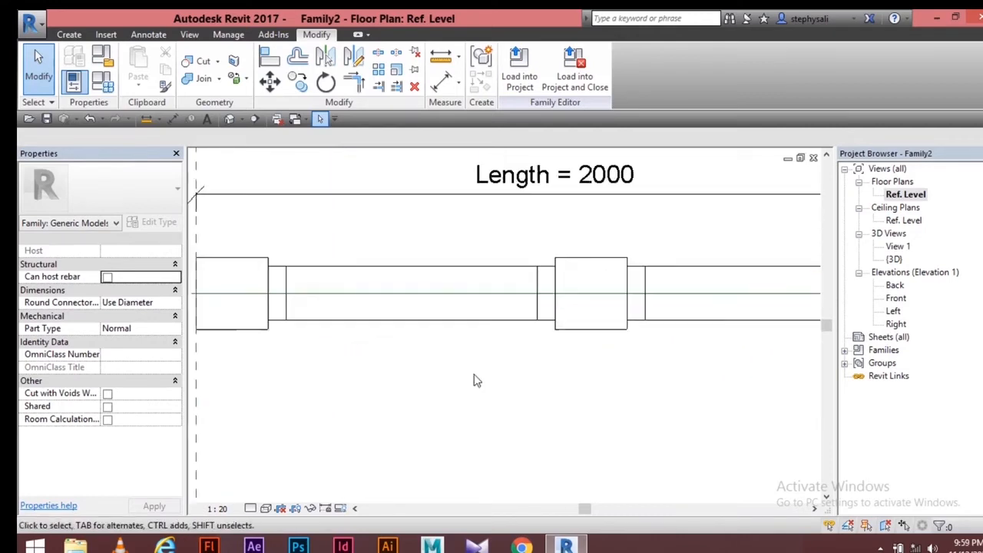
pyautogui.scroll(-1, 410, 327)
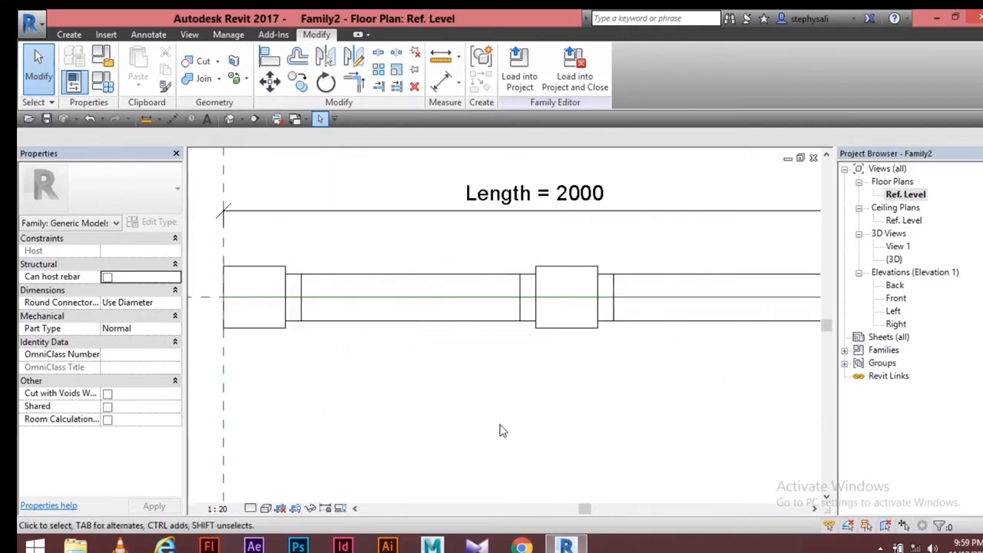
pyautogui.click(453, 328)
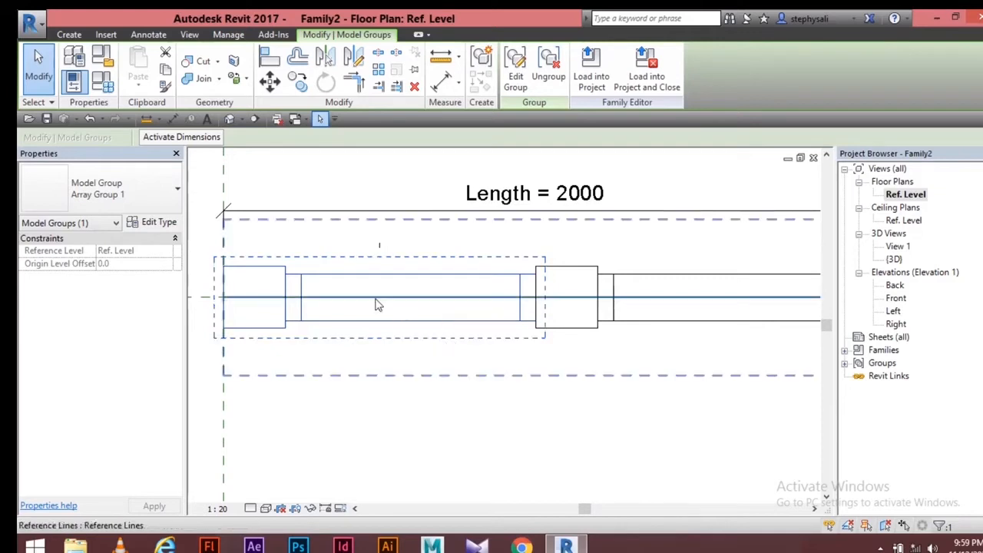
pyautogui.click(381, 240)
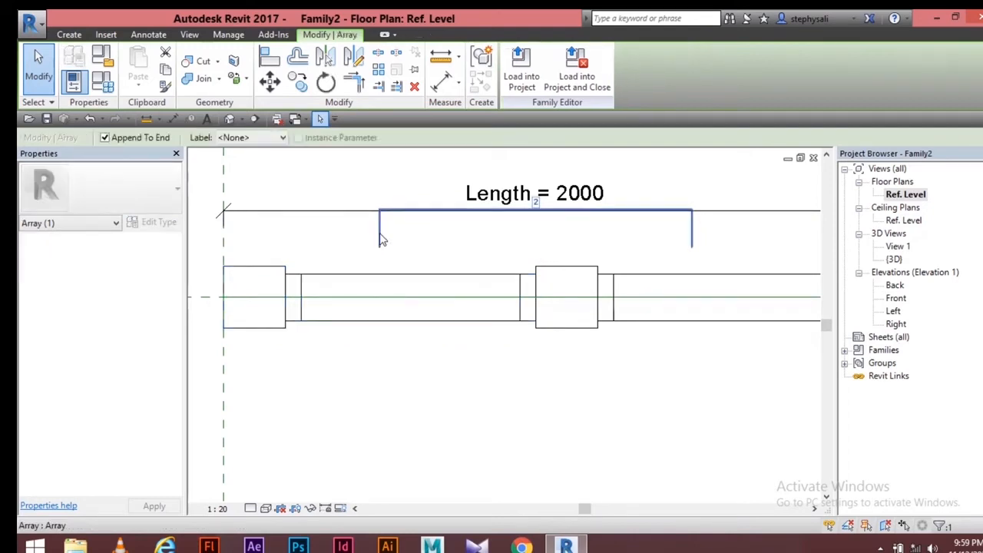
pyautogui.scroll(5, 522, 215)
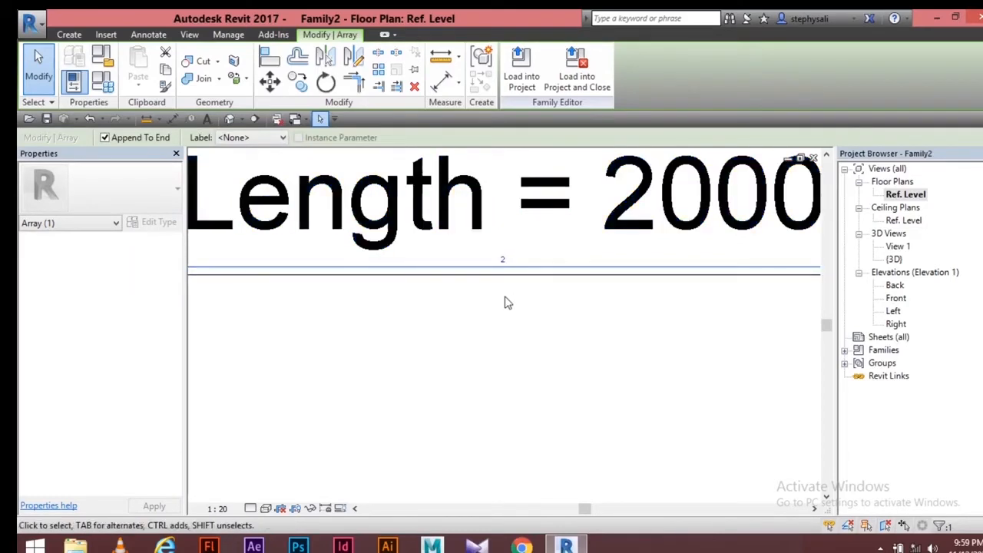
pyautogui.scroll(-5, 465, 299)
pyautogui.moveTo(445, 329); pyautogui.dragTo(584, 290, button='middle')
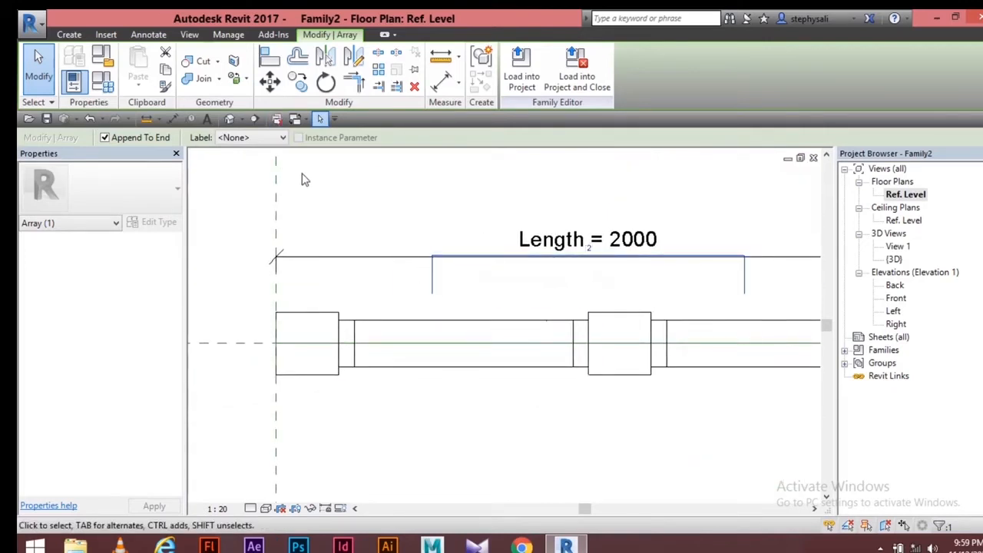
pyautogui.click(282, 139)
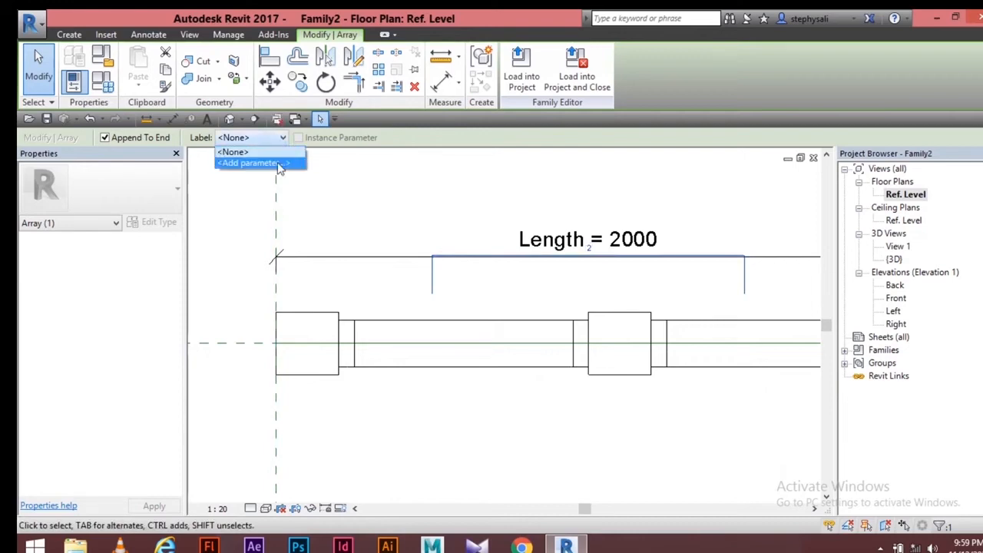
pyautogui.click(279, 164)
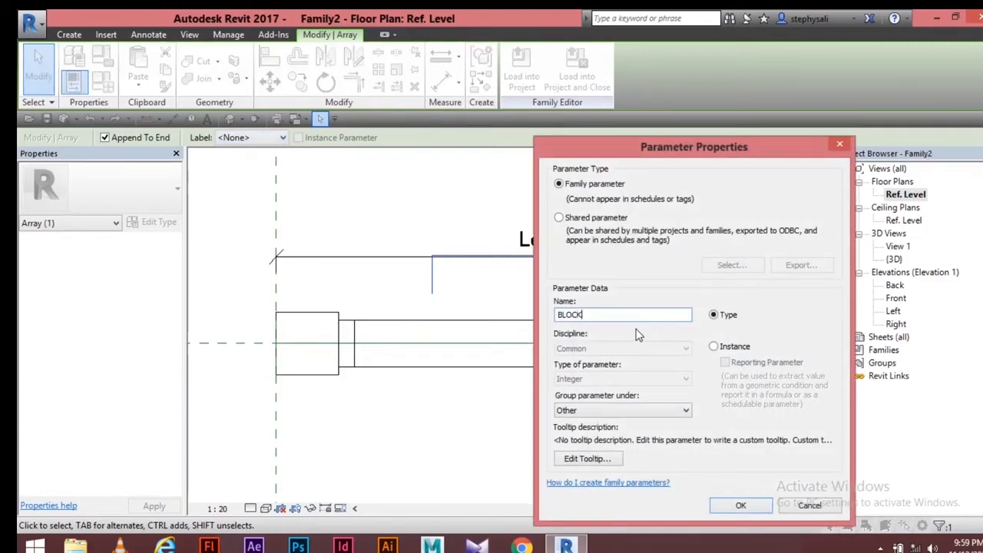
pyautogui.click(713, 347)
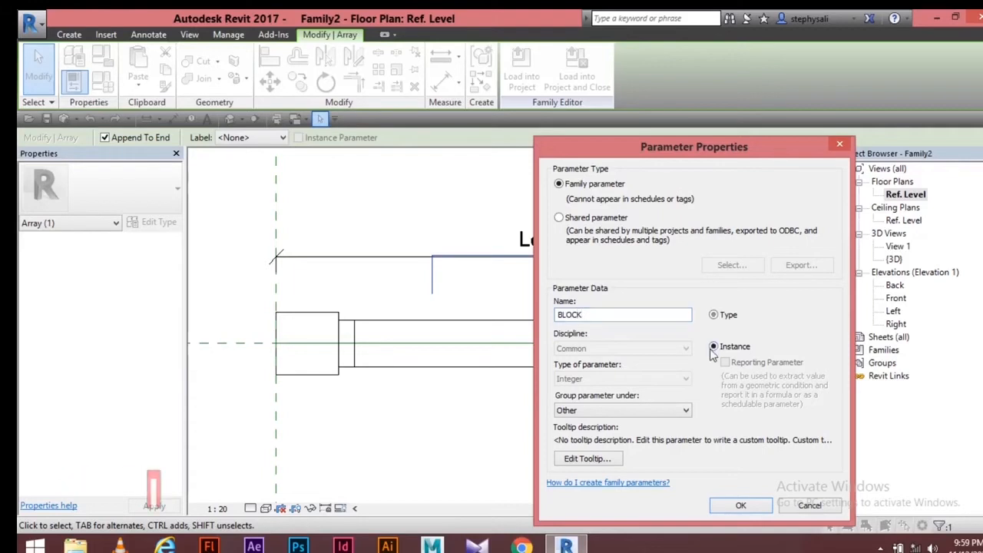
pyautogui.click(740, 505)
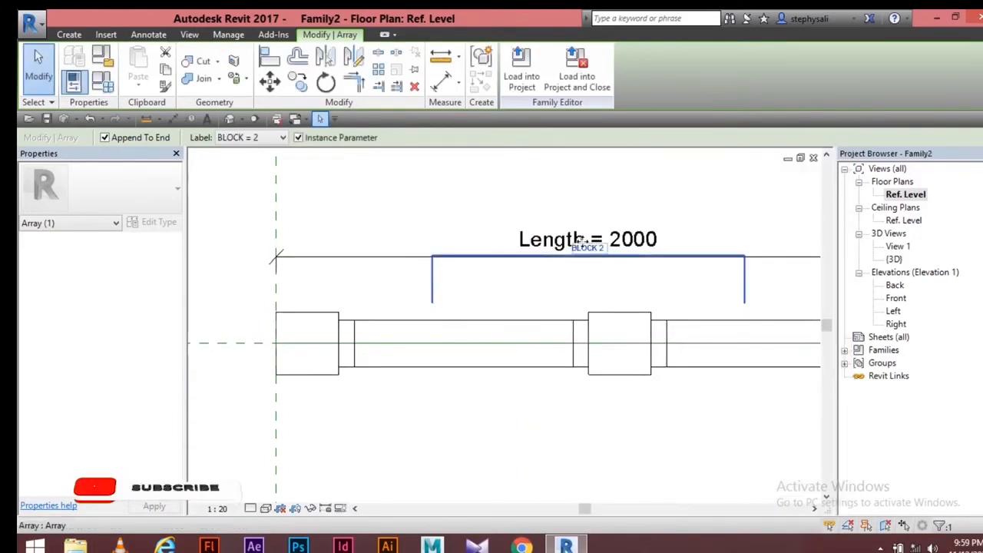
pyautogui.scroll(3, 592, 261)
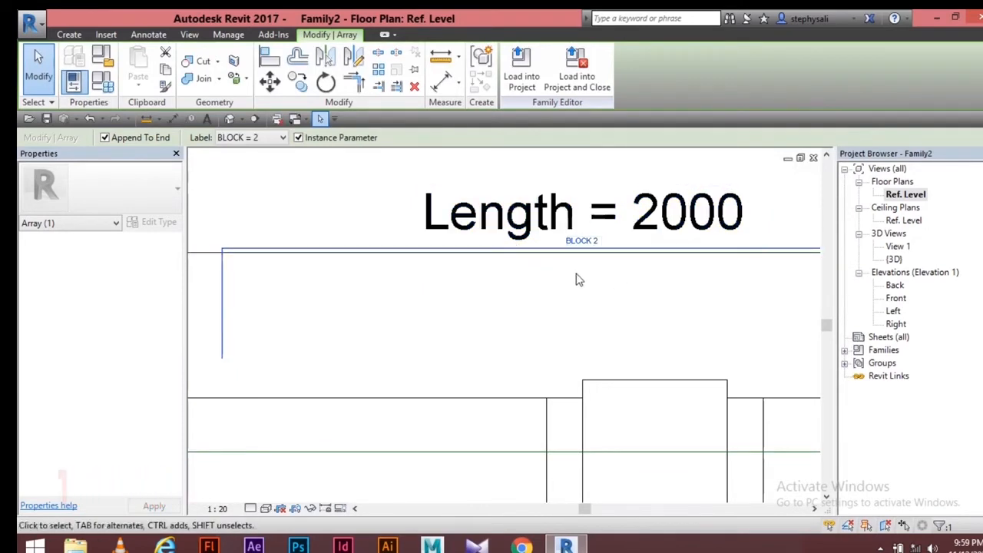
pyautogui.scroll(-3, 572, 286)
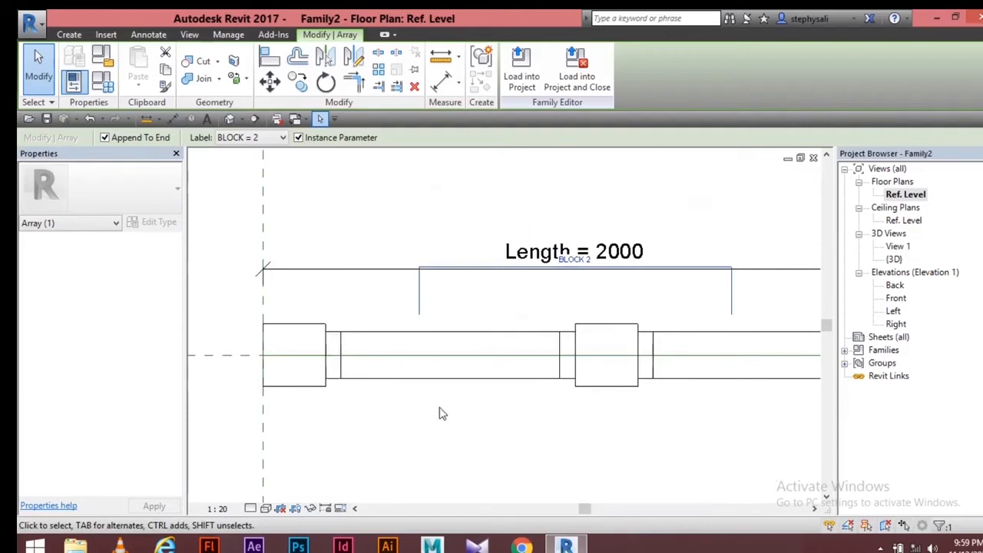
pyautogui.click(497, 430)
# Align and lock the first post's outer edge to the adjoining reference plane, and align the second post's near edge with the first panel's end.
pyautogui.moveTo(554, 432); pyautogui.dragTo(570, 380, button='middle')
pyautogui.scroll(-7, 571, 380)
pyautogui.moveTo(636, 421); pyautogui.dragTo(519, 391, button='middle')
pyautogui.scroll(4, 467, 342)
pyautogui.moveTo(481, 342); pyautogui.dragTo(626, 378, button='middle')
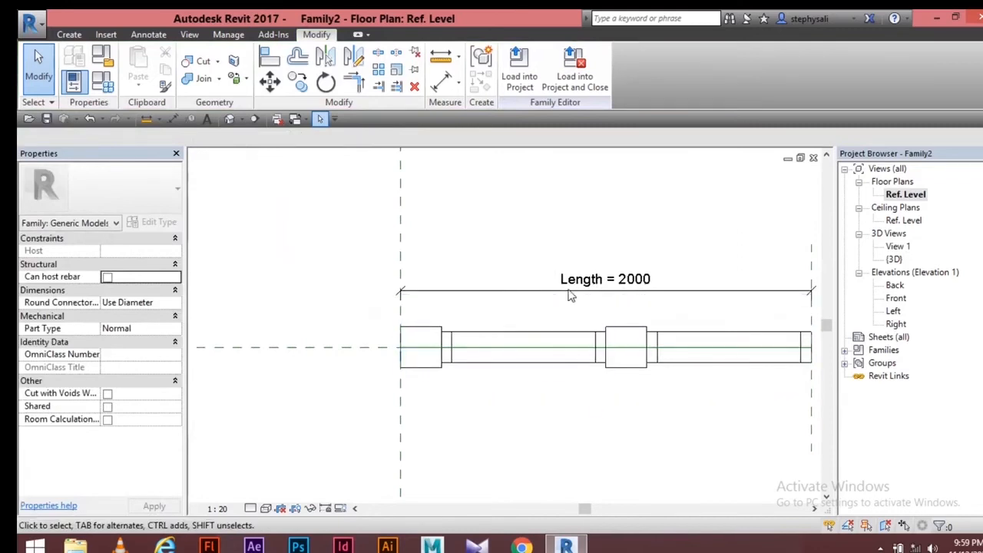
pyautogui.click(270, 56)
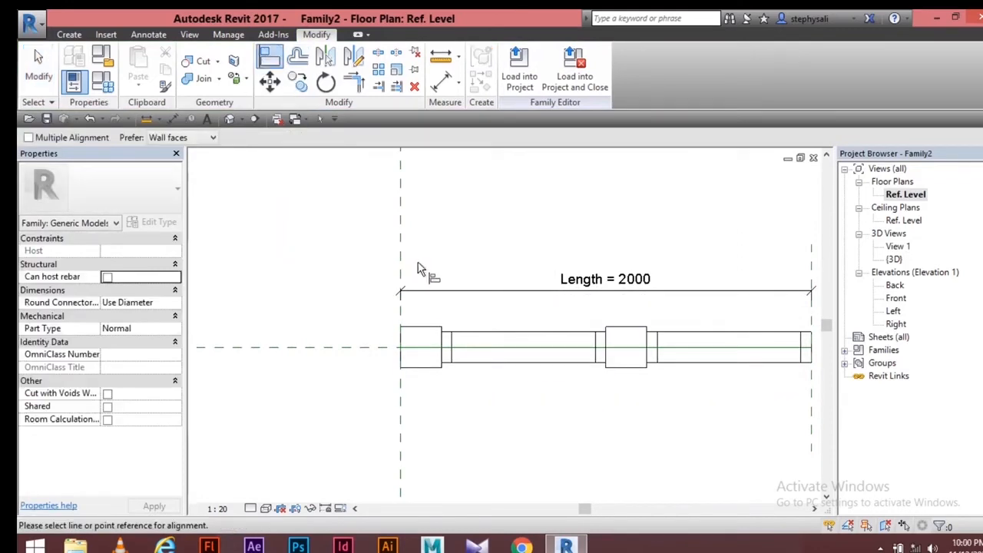
pyautogui.click(400, 245)
pyautogui.scroll(3, 415, 355)
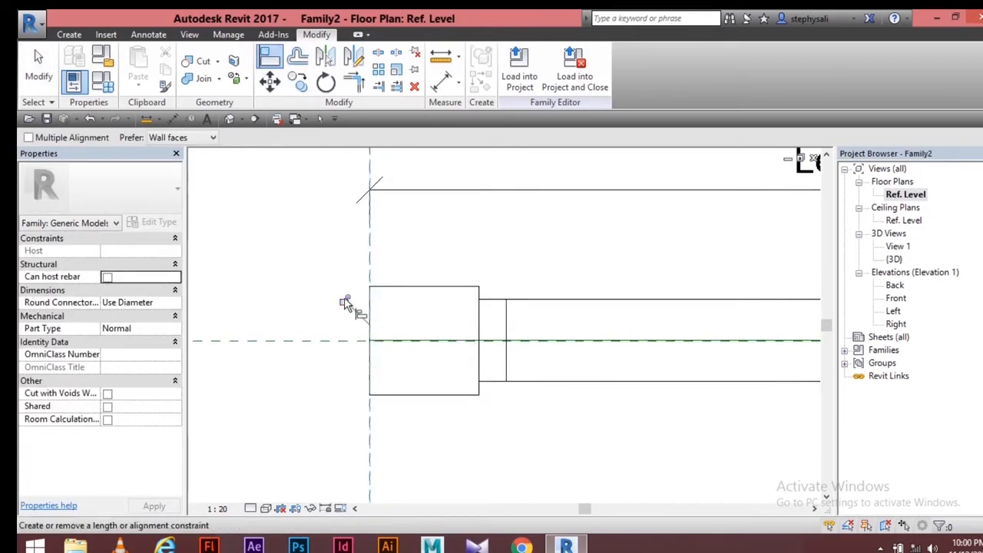
pyautogui.scroll(-5, 553, 358)
pyautogui.moveTo(747, 351); pyautogui.dragTo(581, 356, button='middle')
pyautogui.scroll(4, 580, 354)
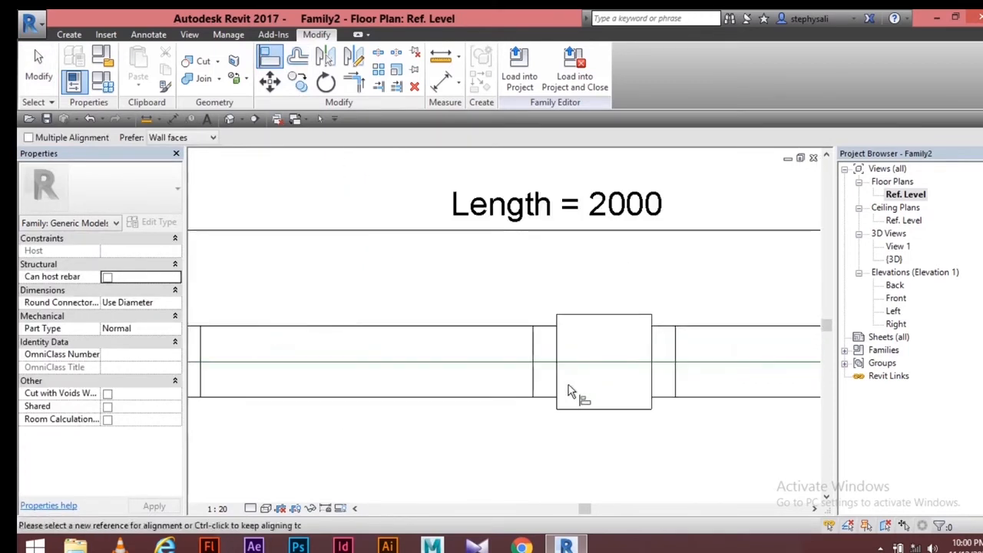
pyautogui.click(559, 374)
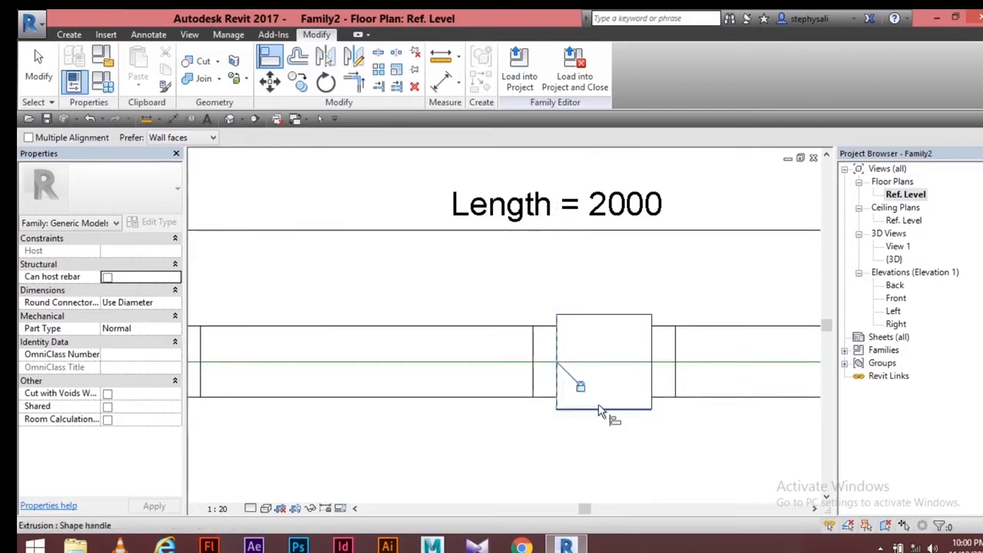
pyautogui.scroll(-5, 579, 388)
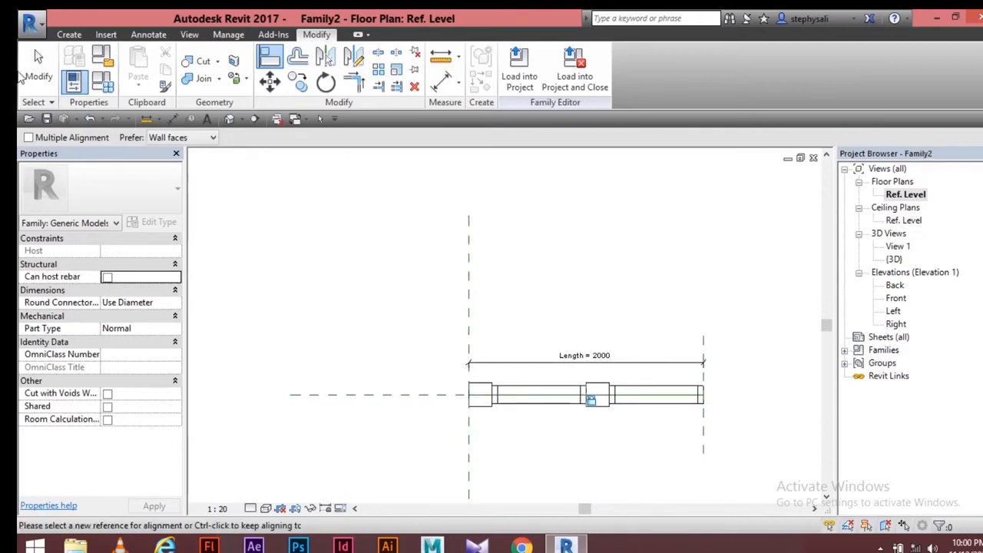
pyautogui.press('Escape')
pyautogui.press('Escape')
# Set the Length parameter's formula to BLOCK*1000 in the family types and accept it.
pyautogui.moveTo(453, 360); pyautogui.dragTo(323, 348, button='middle')
pyautogui.scroll(2, 323, 348)
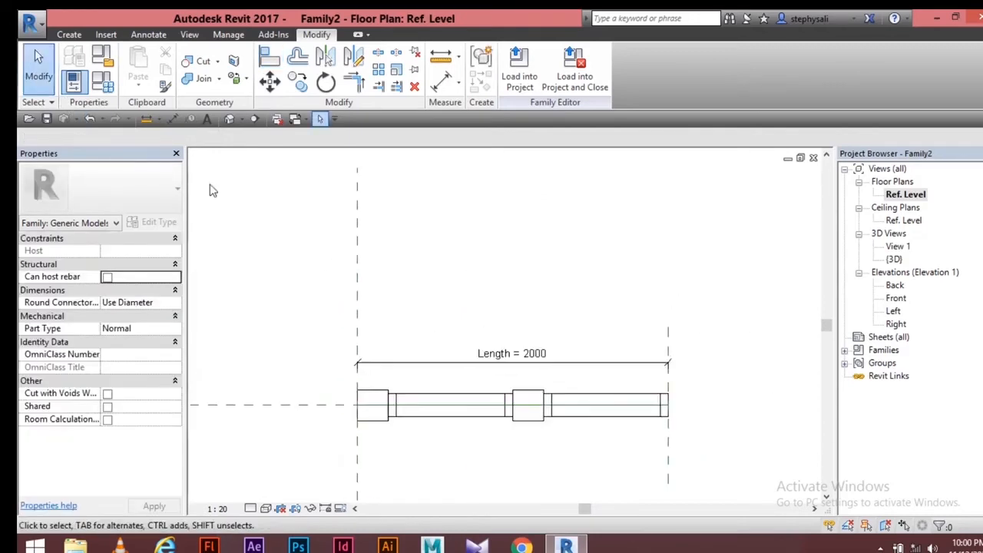
pyautogui.click(103, 82)
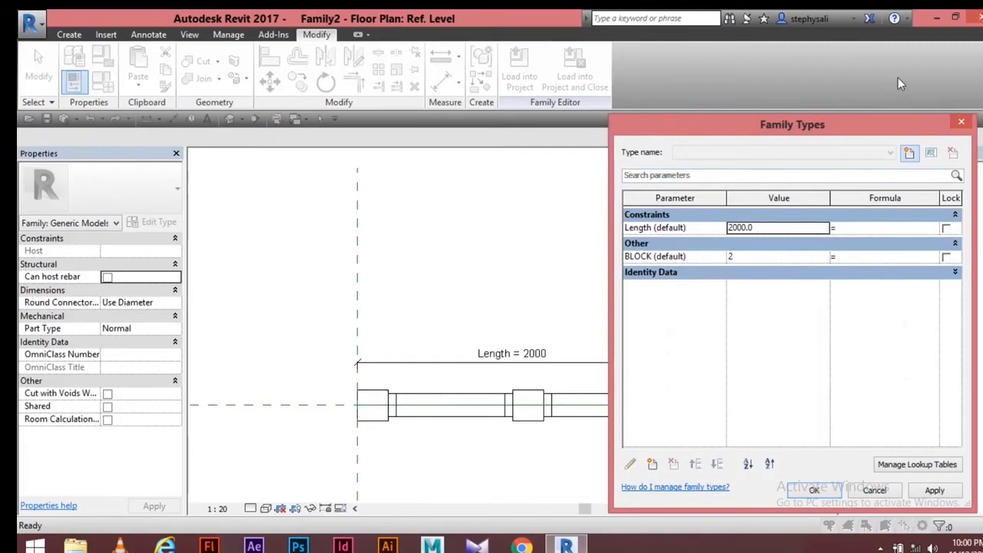
pyautogui.moveTo(892, 128); pyautogui.dragTo(599, 115)
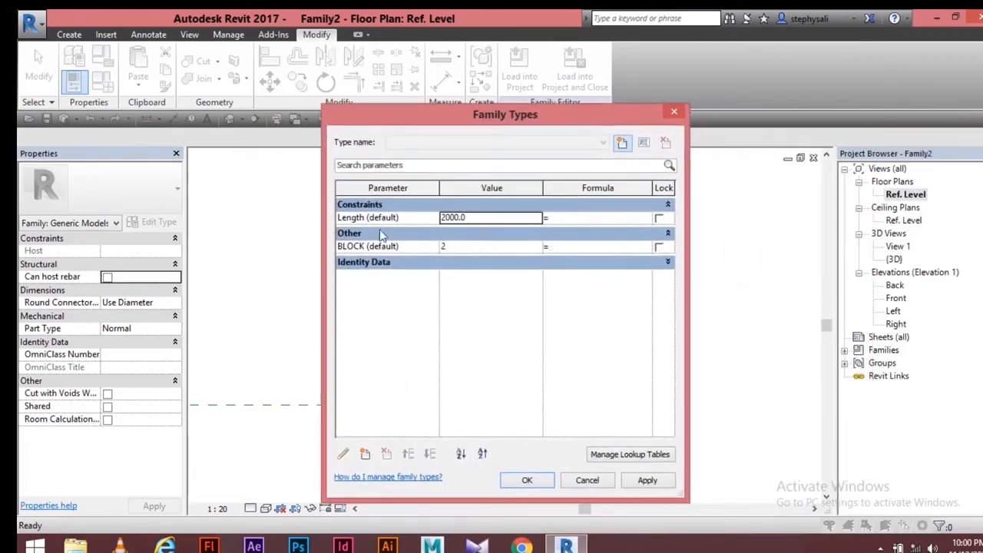
pyautogui.moveTo(549, 119); pyautogui.dragTo(481, 428)
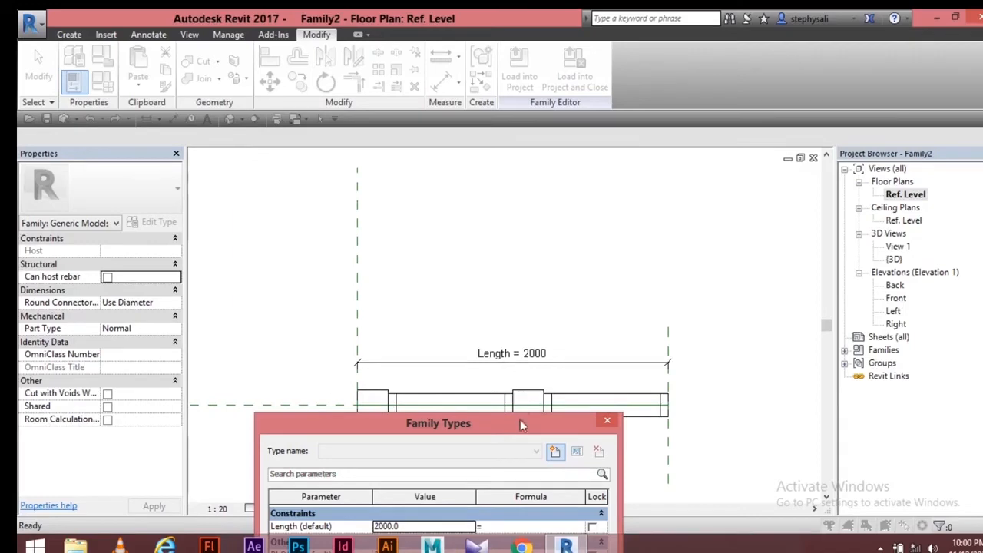
pyautogui.moveTo(520, 422); pyautogui.dragTo(532, 136)
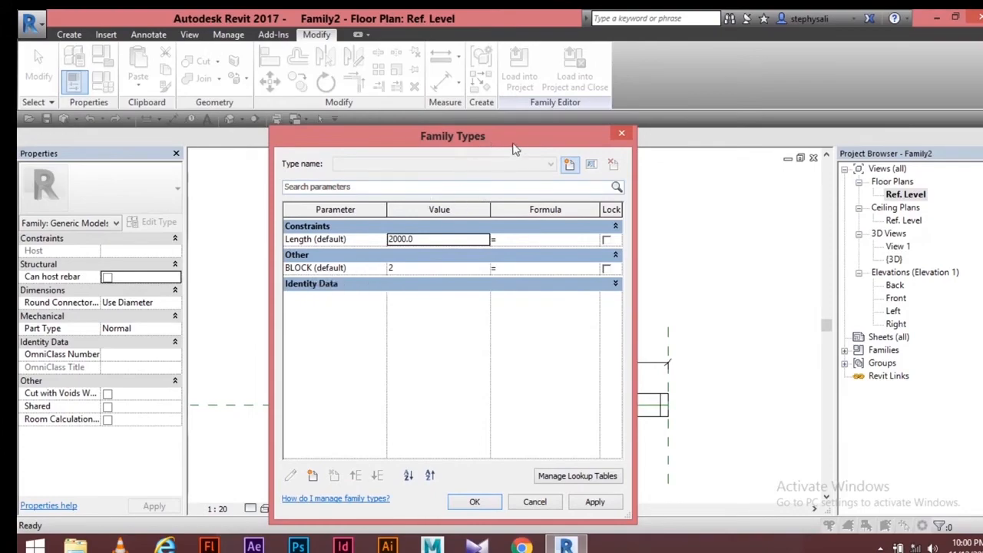
pyautogui.moveTo(514, 149); pyautogui.dragTo(780, 182)
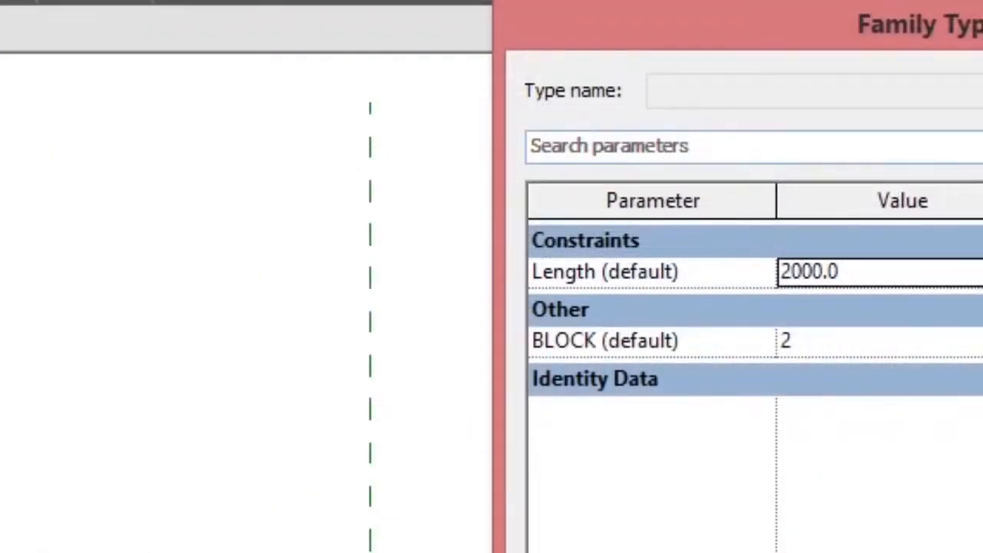
pyautogui.moveTo(982, 41); pyautogui.dragTo(726, 35)
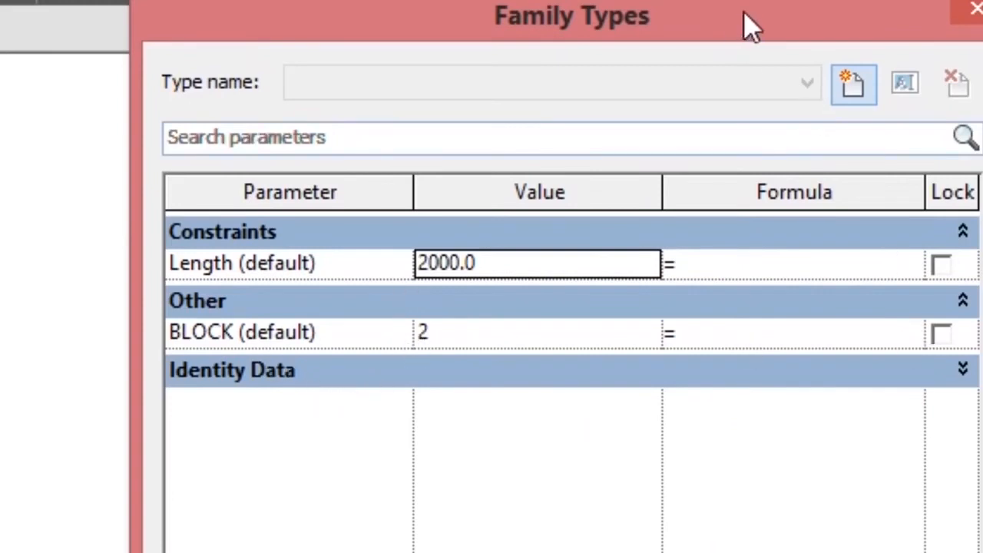
pyautogui.moveTo(740, 11); pyautogui.dragTo(719, 32)
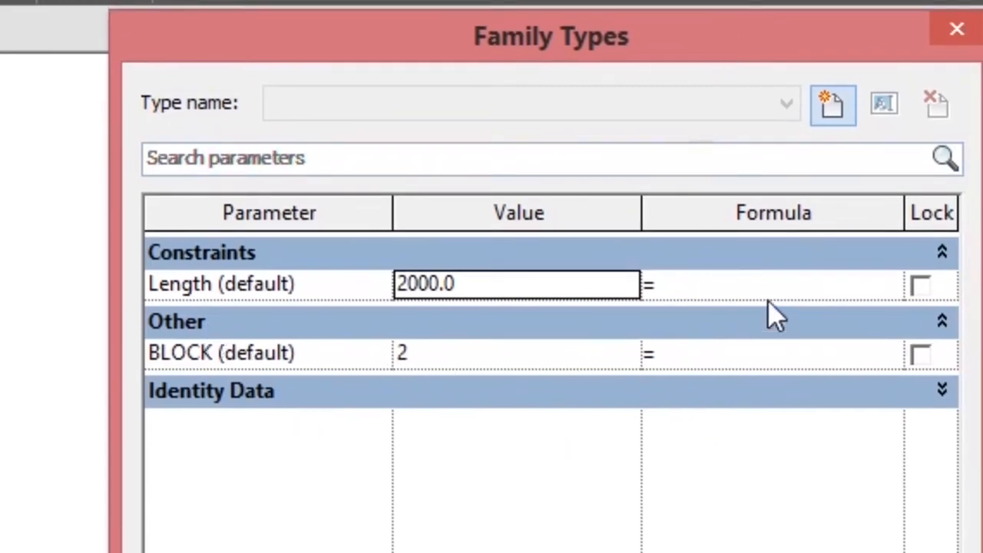
pyautogui.click(723, 292)
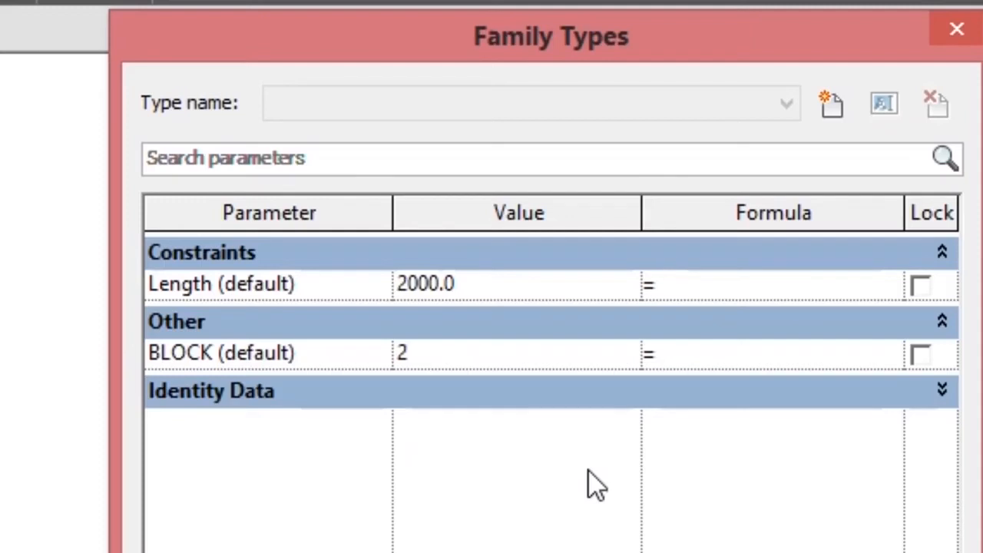
pyautogui.write('BLOCK')
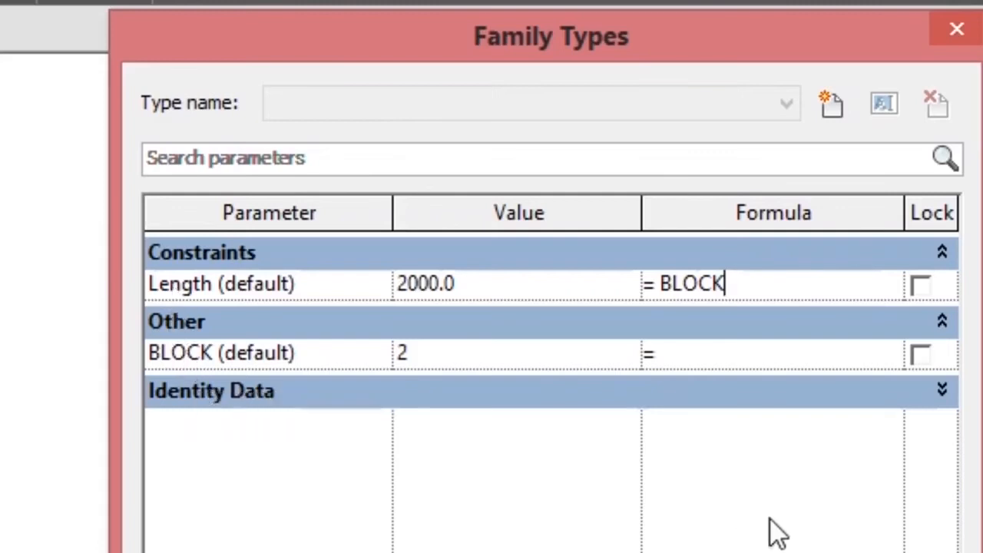
pyautogui.write('*')
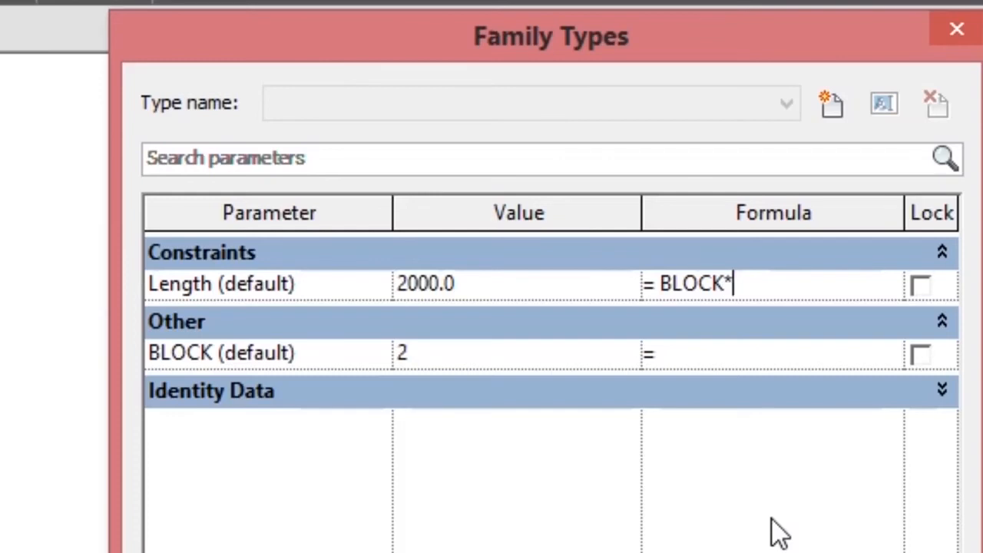
pyautogui.write('100')
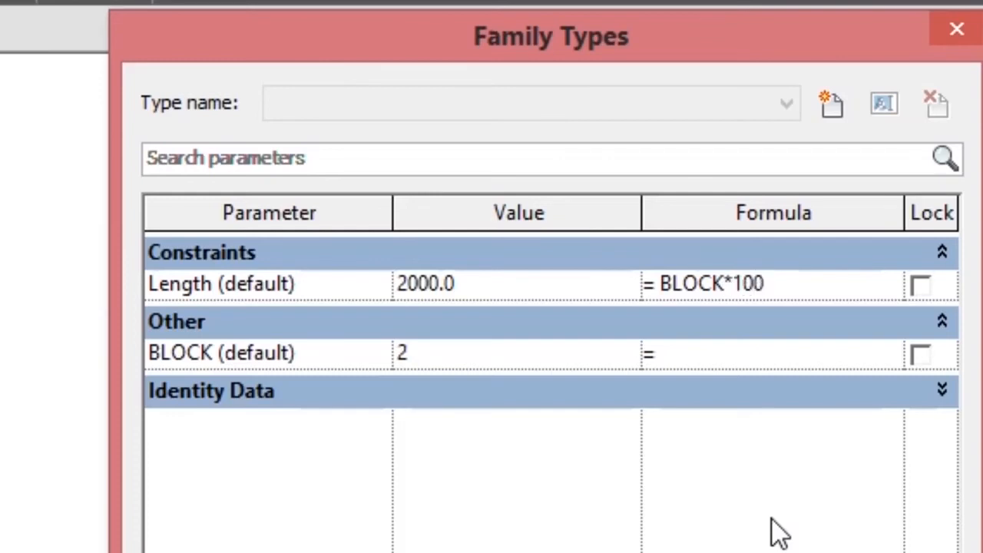
pyautogui.write('0')
pyautogui.press('Return')
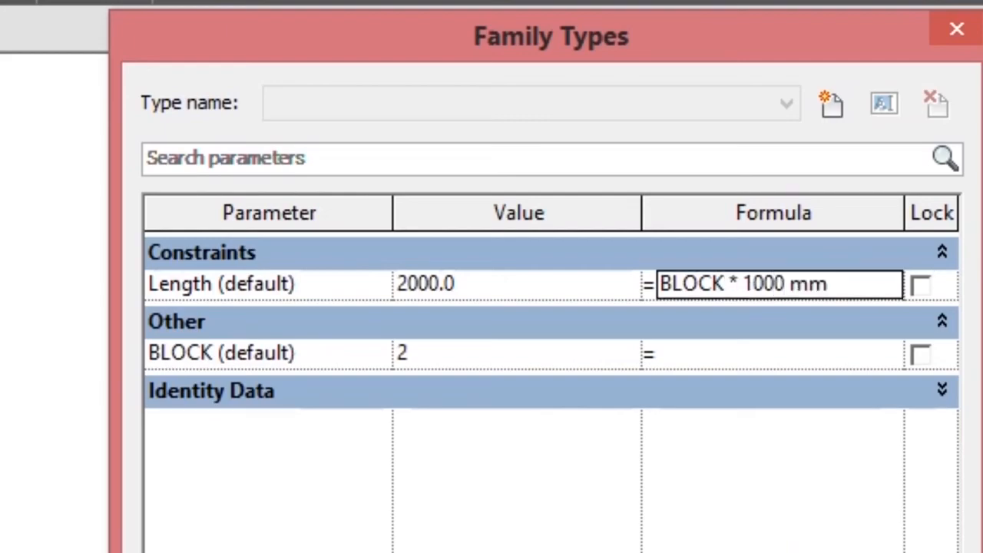
pyautogui.press('Return')
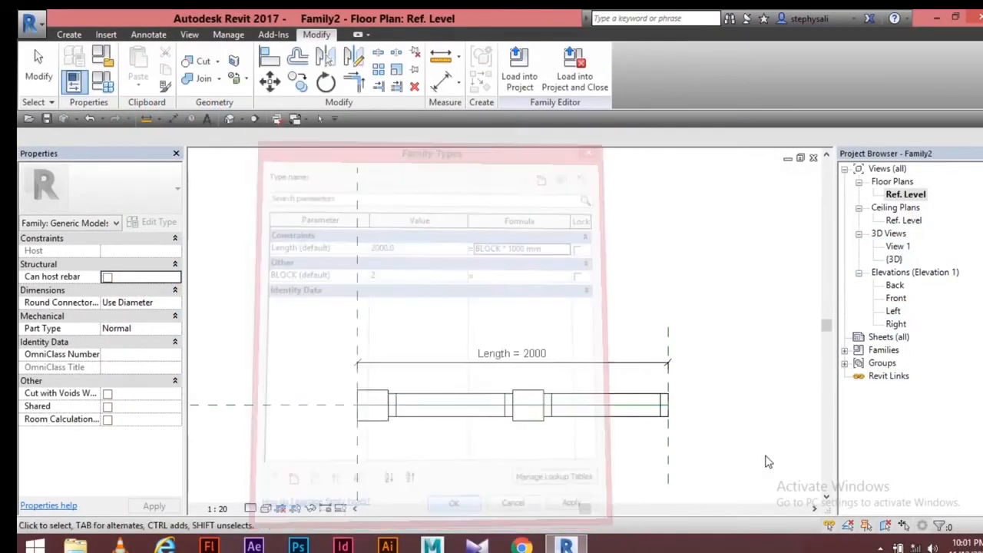
# Load the finished fence wall family into the project for placement on Level 1.
pyautogui.scroll(1, 561, 374)
pyautogui.moveTo(564, 376); pyautogui.dragTo(546, 301, button='middle')
pyautogui.scroll(4, 488, 306)
pyautogui.scroll(-2, 495, 330)
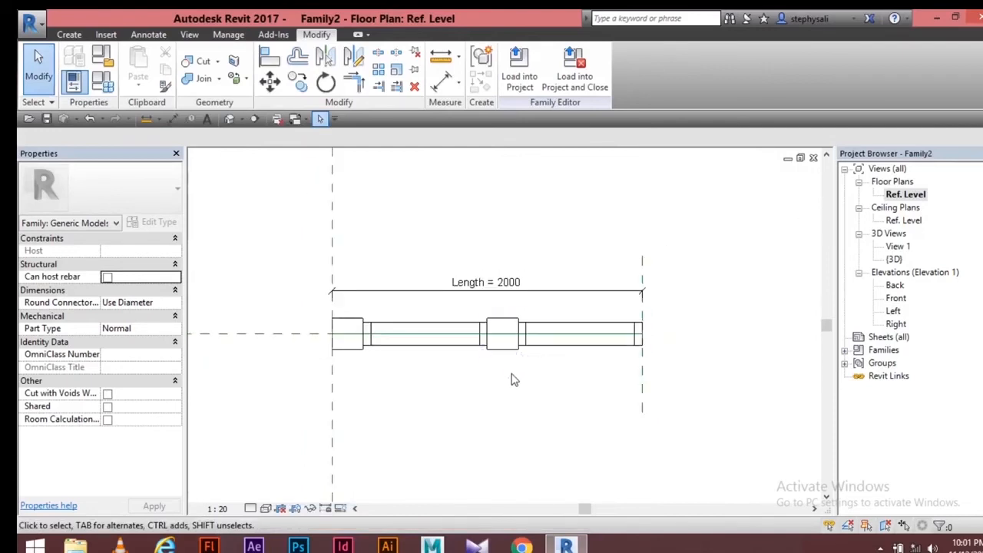
pyautogui.scroll(-1, 560, 396)
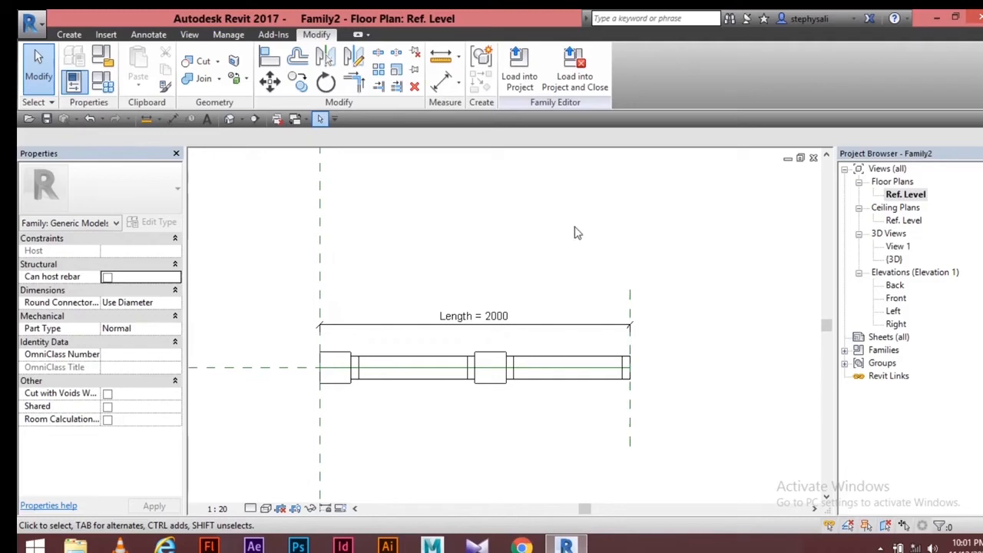
pyautogui.click(518, 83)
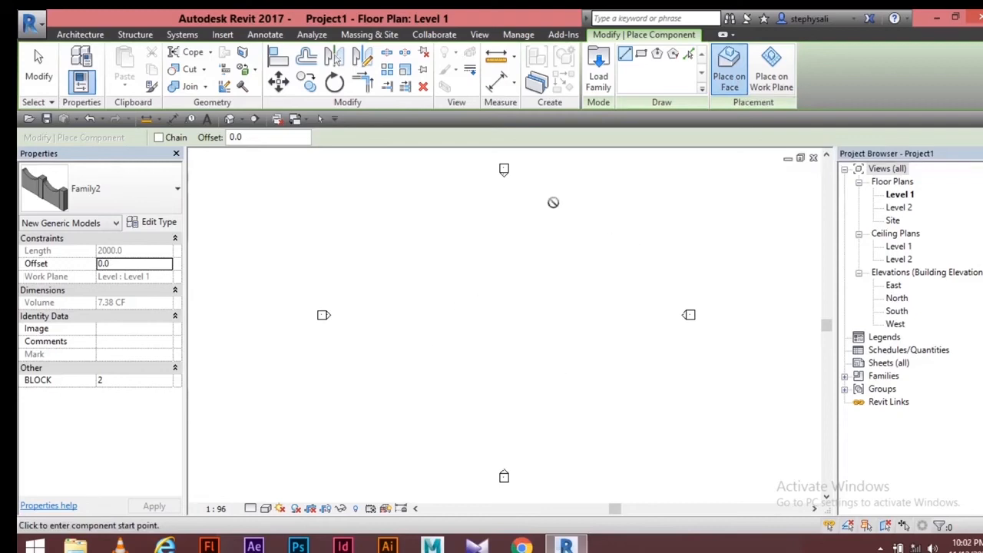
# Place the fence wall on the Level 1 work plane as a horizontal run about 22000 mm long between the elevation markers.
pyautogui.click(766, 82)
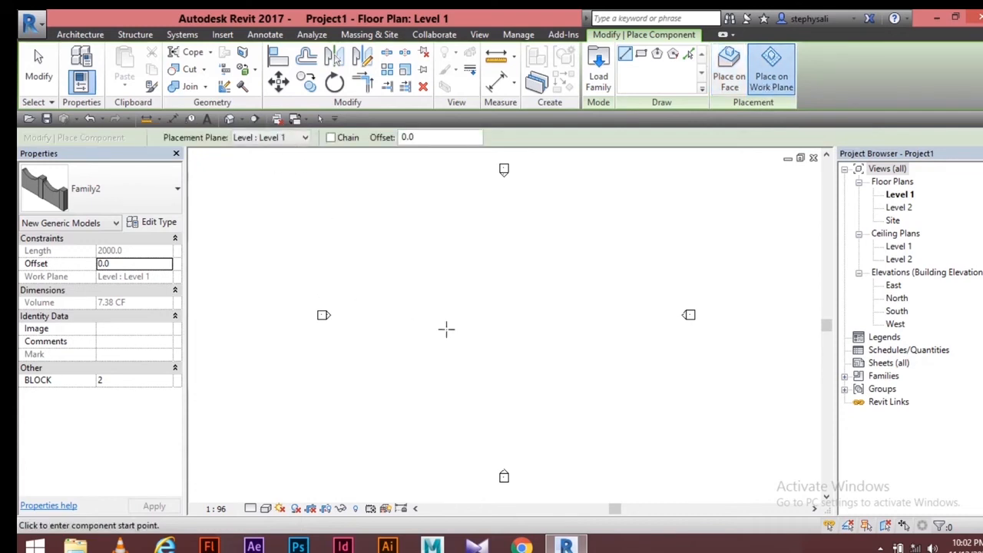
pyautogui.click(359, 315)
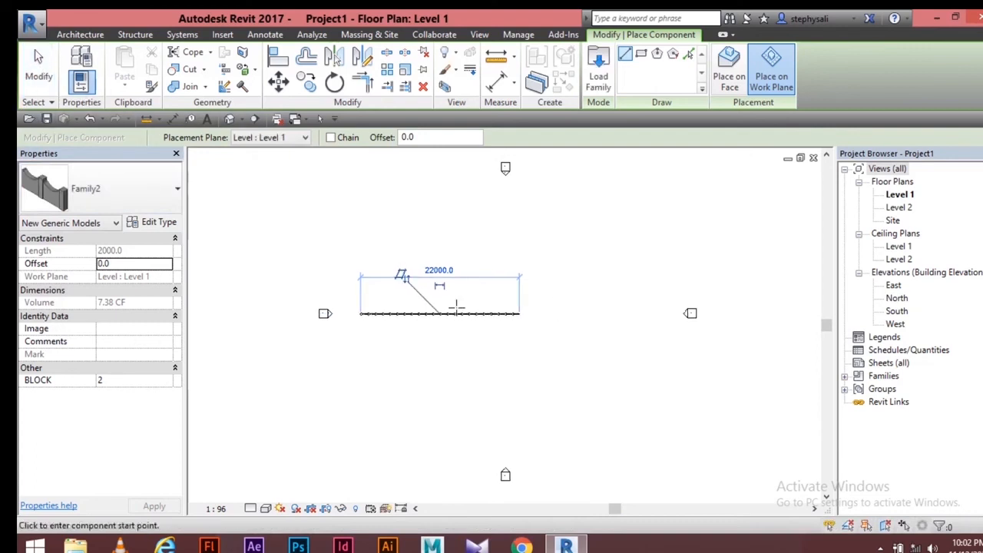
pyautogui.scroll(3, 441, 323)
pyautogui.scroll(2, 441, 323)
pyautogui.scroll(-3, 451, 323)
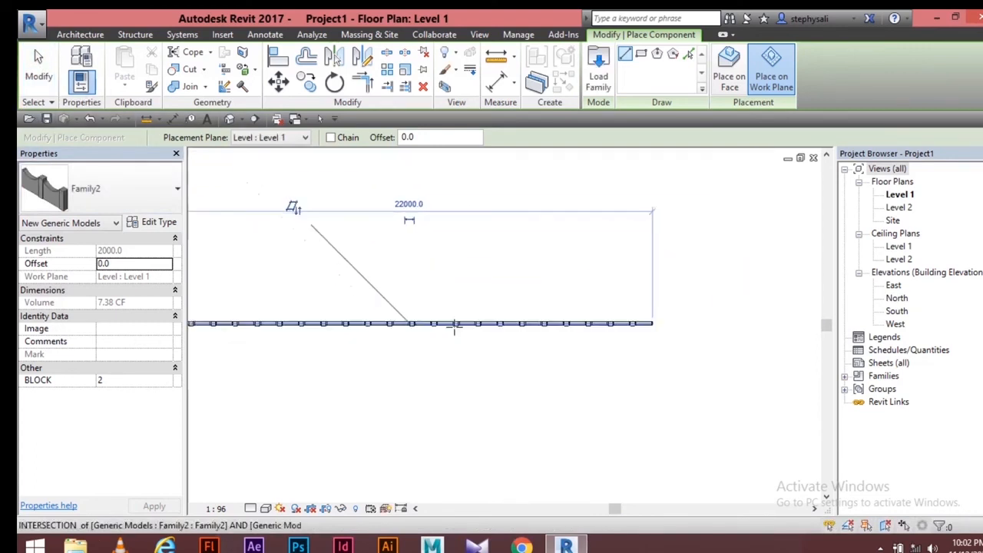
pyautogui.scroll(-3, 454, 325)
pyautogui.scroll(4, 529, 340)
pyautogui.moveTo(540, 336); pyautogui.dragTo(583, 353, button='middle')
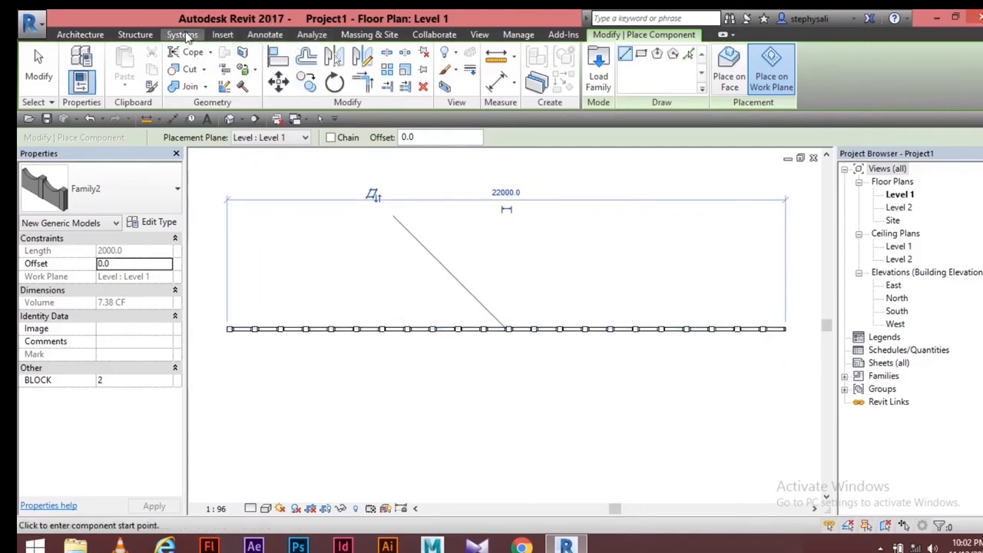
# Open the default 3D view and display the fence wall in the Shaded visual style.
pyautogui.click(480, 36)
pyautogui.click(428, 60)
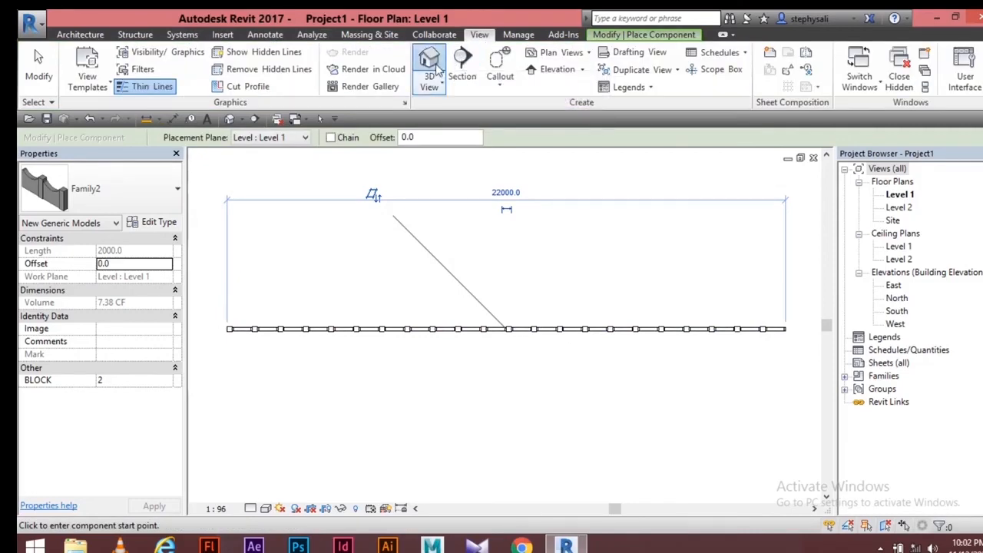
pyautogui.scroll(6, 522, 338)
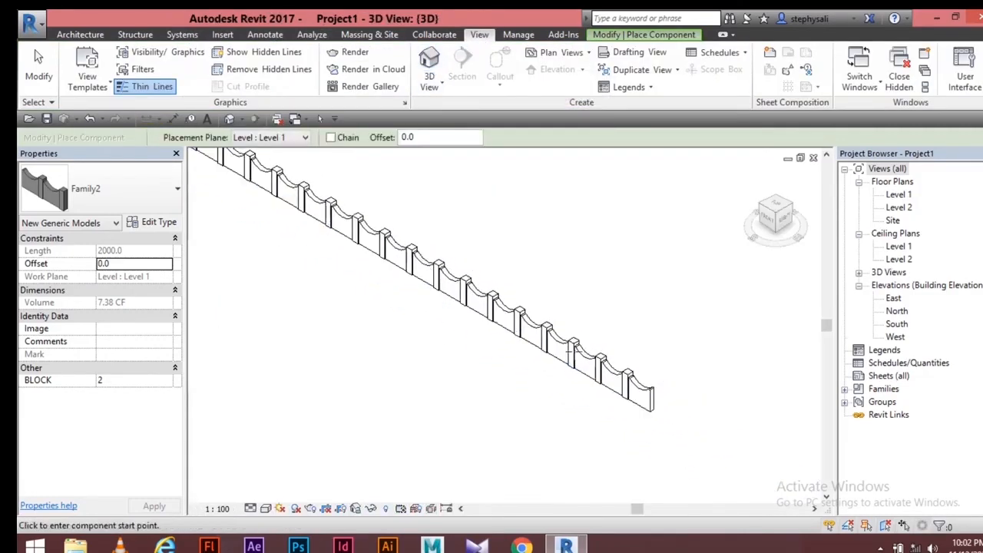
pyautogui.scroll(-2, 527, 321)
pyautogui.moveTo(533, 351); pyautogui.dragTo(341, 236, button='middle')
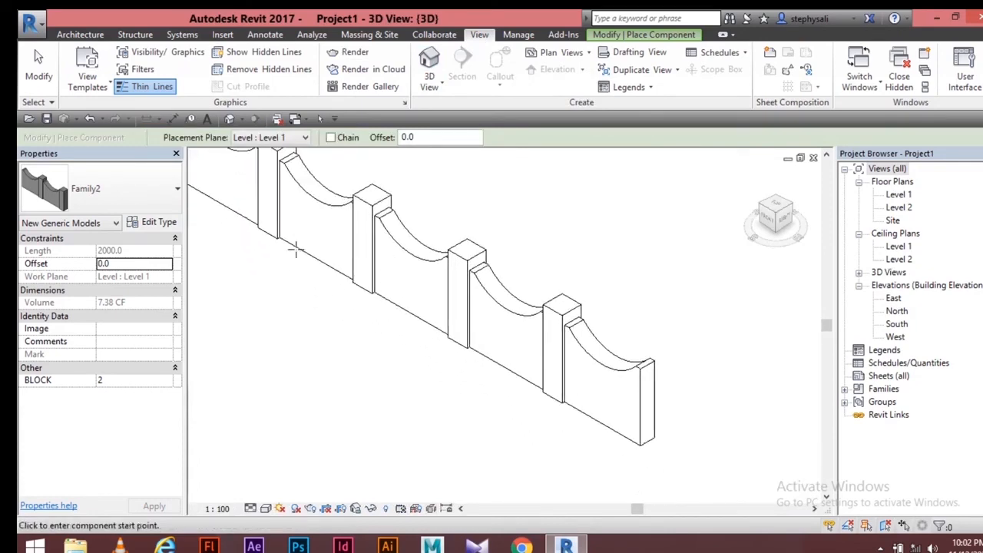
pyautogui.click(265, 509)
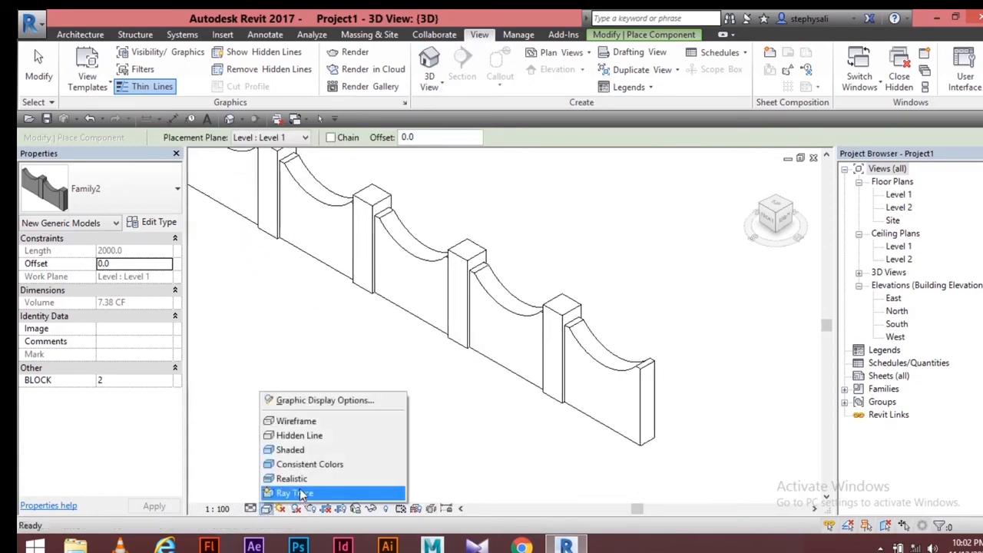
pyautogui.click(288, 450)
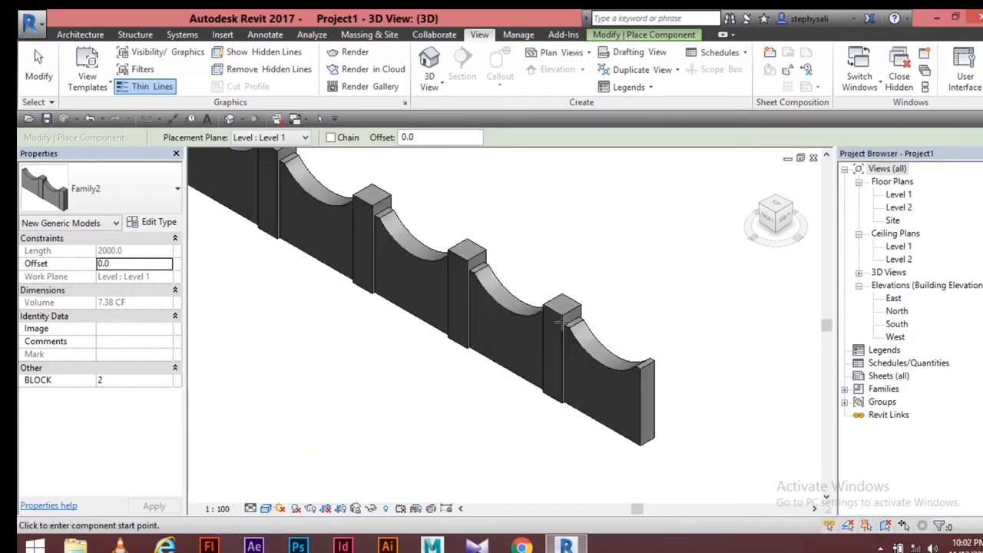
# Check the shaded fence wall up close and end the component placement command.
pyautogui.scroll(5, 576, 346)
pyautogui.scroll(-3, 570, 351)
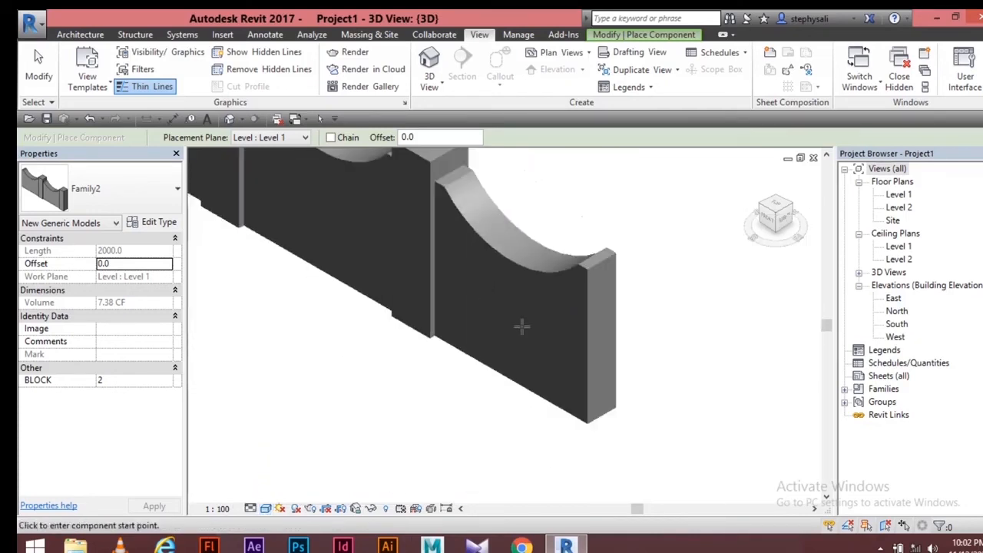
pyautogui.scroll(-5, 521, 326)
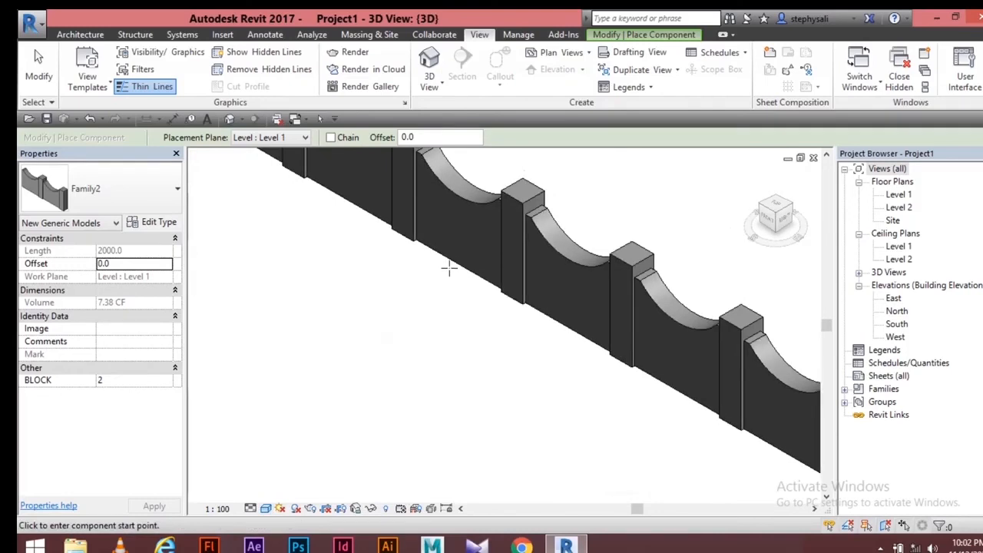
pyautogui.scroll(-4, 382, 276)
pyautogui.scroll(4, 764, 448)
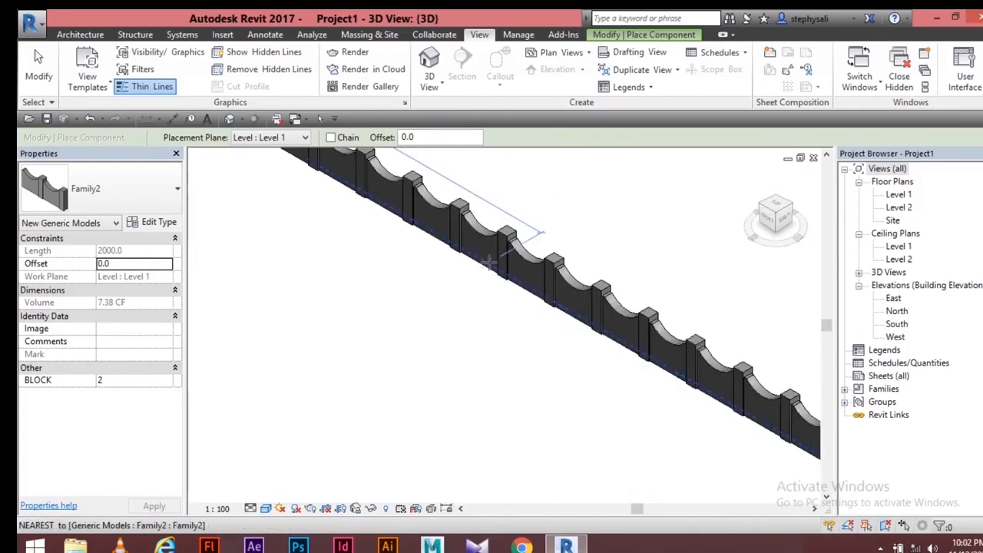
pyautogui.scroll(-4, 489, 262)
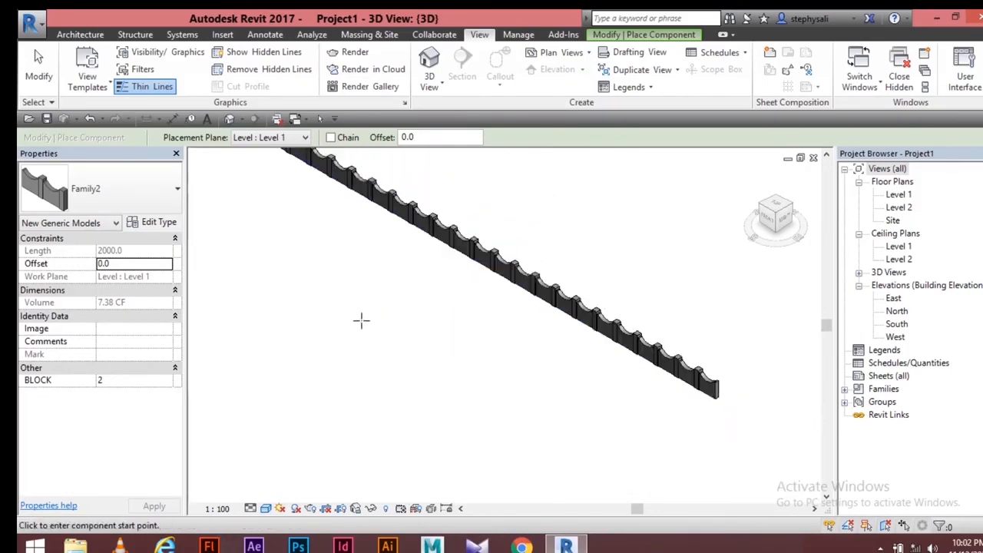
pyautogui.rightClick(361, 321)
pyautogui.click(413, 112)
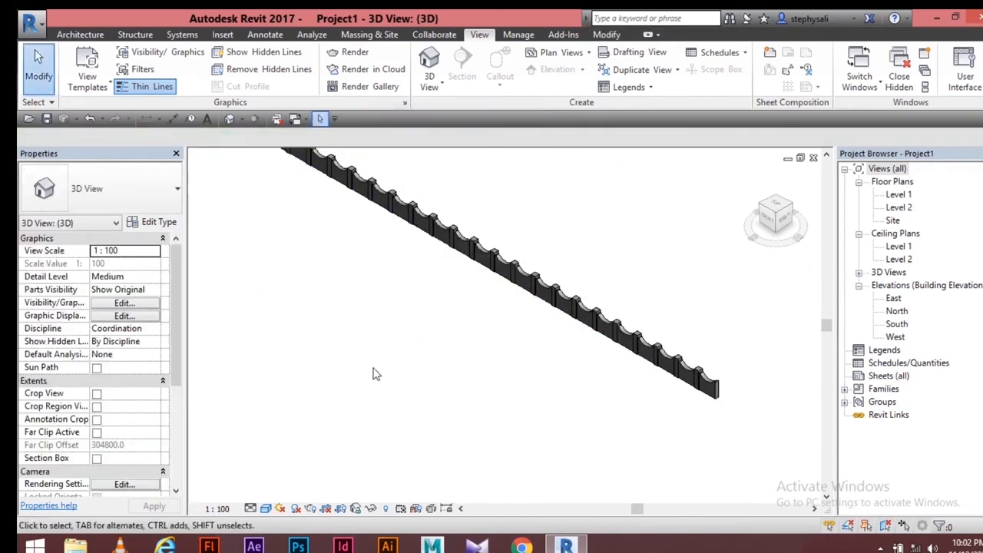
# Examine the placed fence wall's posts and curved panels from its first post along to the last panel's end.
pyautogui.moveTo(373, 374); pyautogui.dragTo(479, 472, button='middle')
pyautogui.scroll(3, 407, 346)
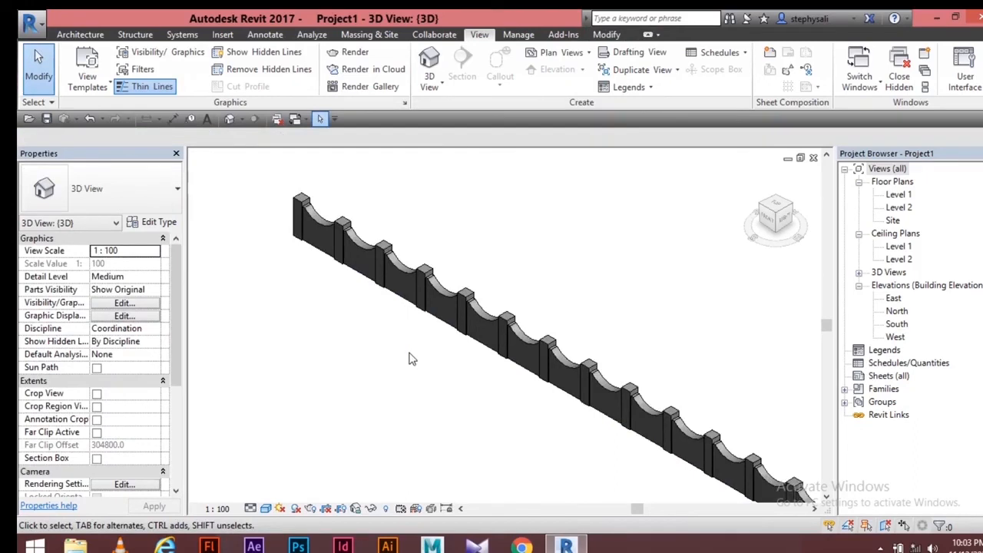
pyautogui.moveTo(563, 415); pyautogui.dragTo(306, 270, button='middle')
pyautogui.scroll(5, 647, 406)
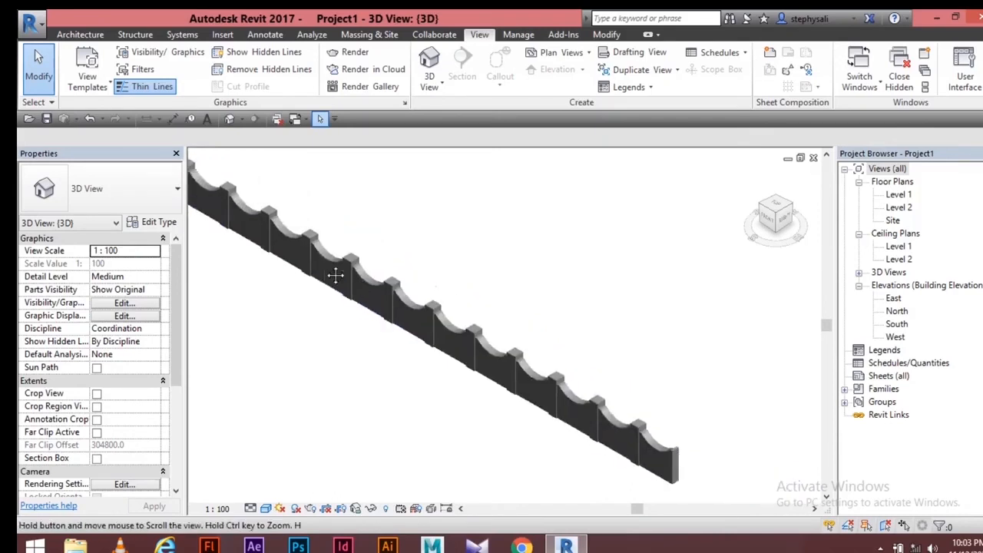
pyautogui.moveTo(646, 405); pyautogui.dragTo(439, 279, button='middle')
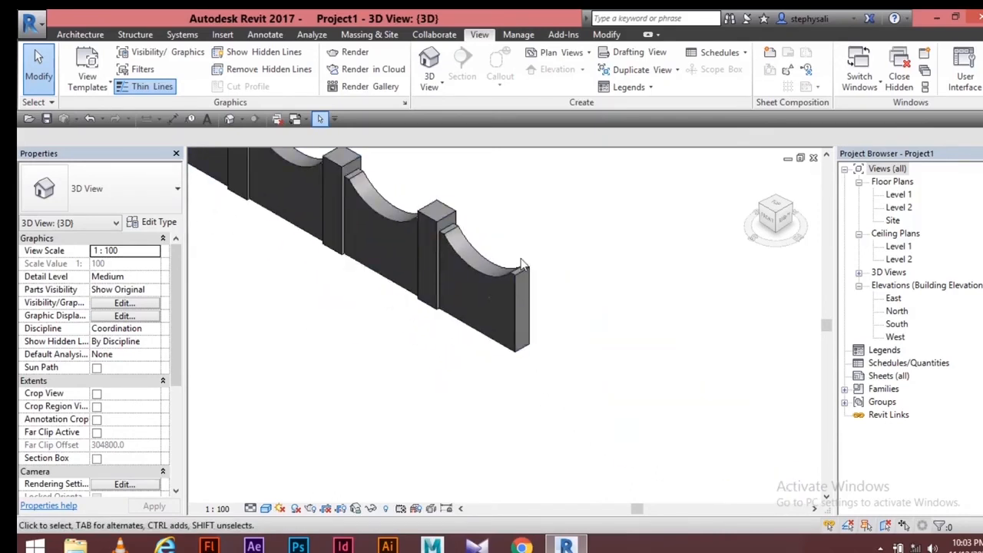
pyautogui.moveTo(528, 270); pyautogui.dragTo(539, 334, button='middle')
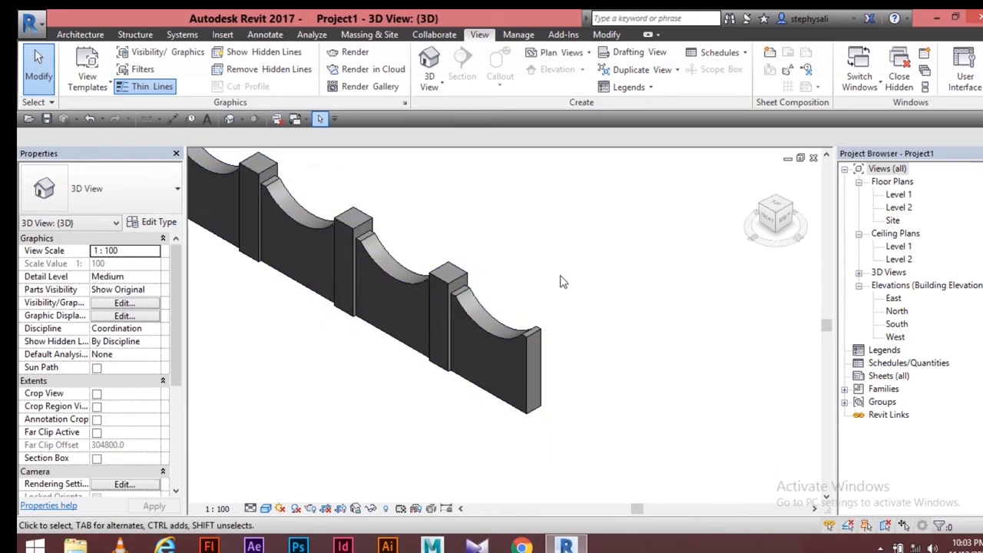
pyautogui.scroll(-1, 551, 266)
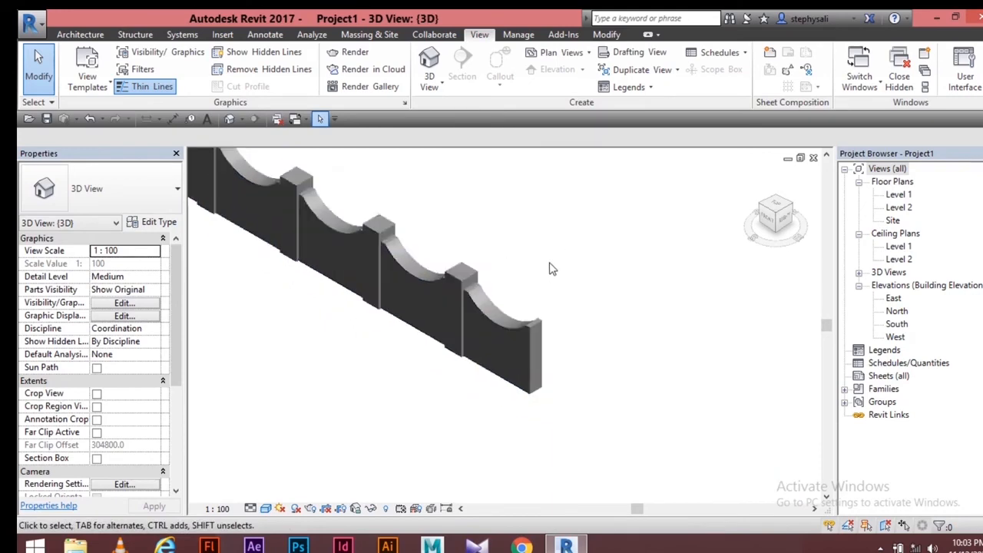
pyautogui.moveTo(552, 268); pyautogui.dragTo(554, 304, button='middle')
pyautogui.moveTo(617, 330); pyautogui.dragTo(651, 249, button='middle')
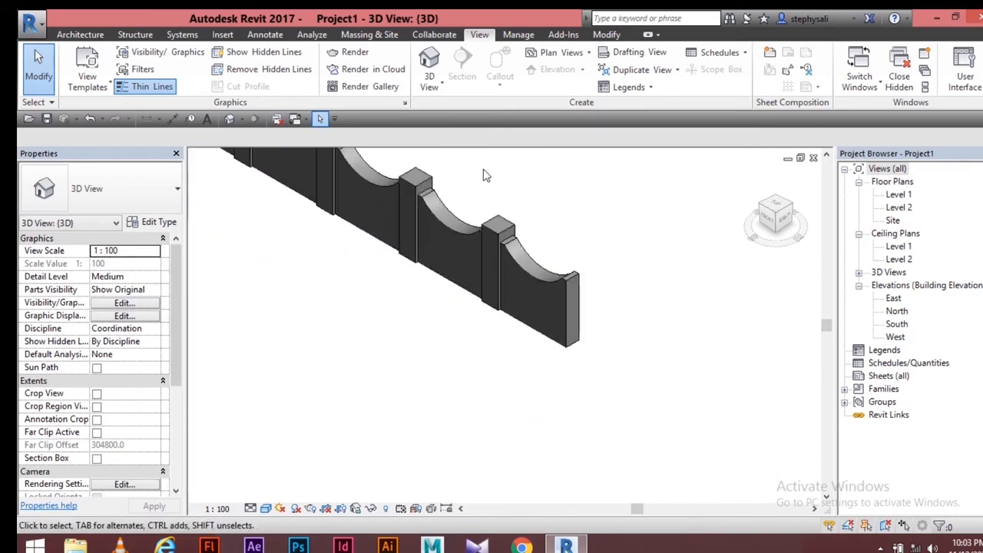
pyautogui.moveTo(554, 254); pyautogui.dragTo(513, 317, button='middle')
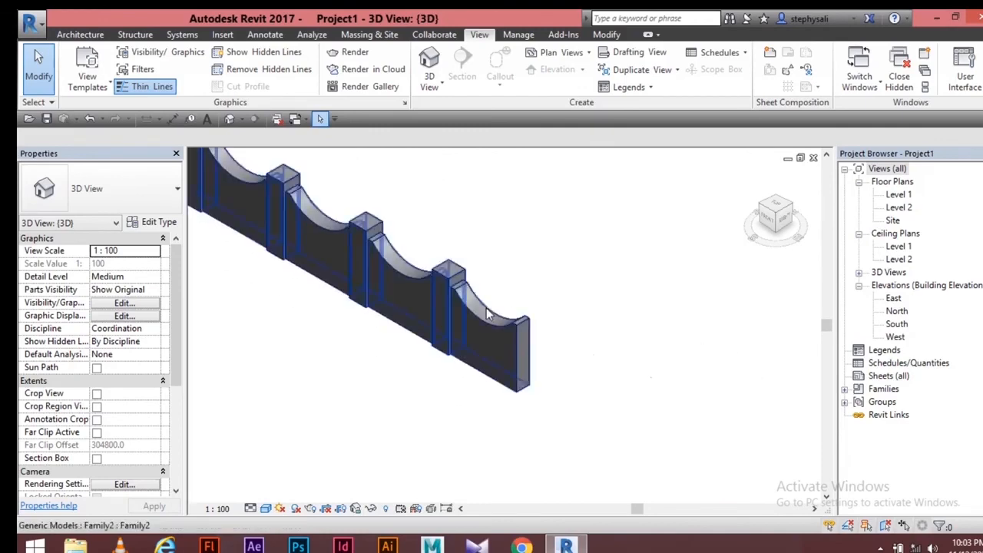
pyautogui.scroll(4, 553, 311)
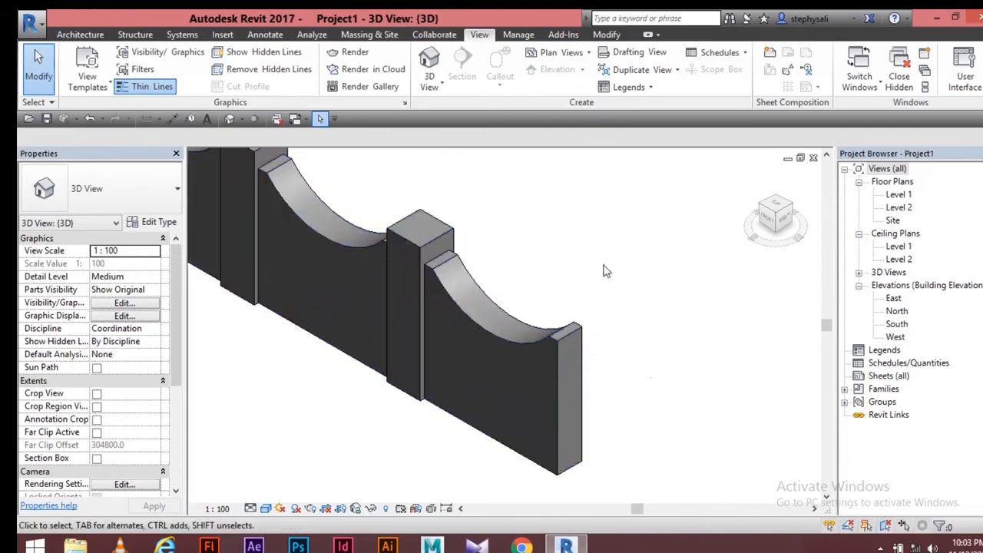